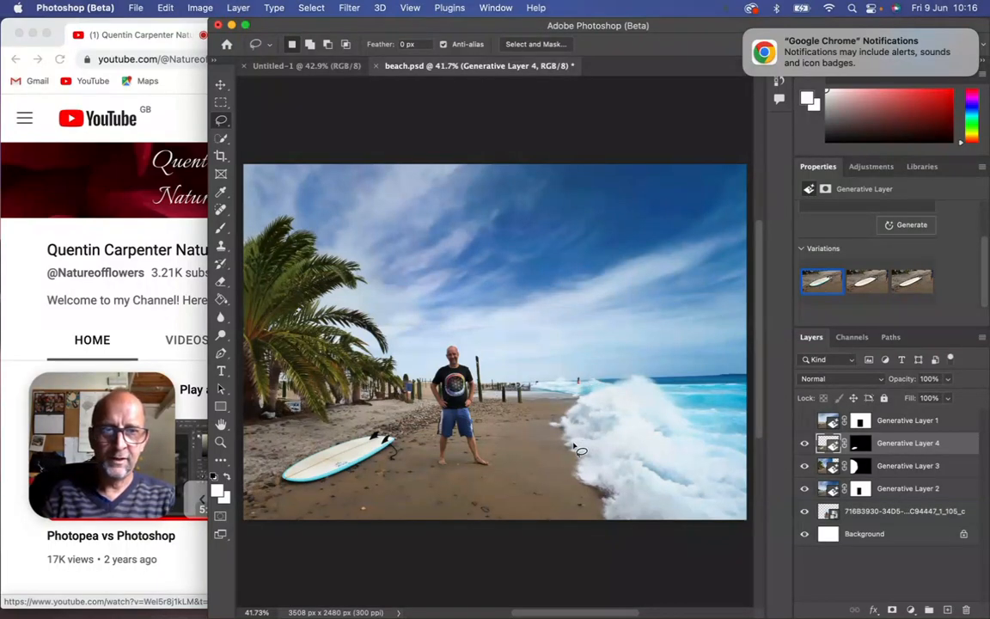
# Hide Generative Layers 4, 3 and 2, and select the original beach photo layer.
pyautogui.click(804, 444)
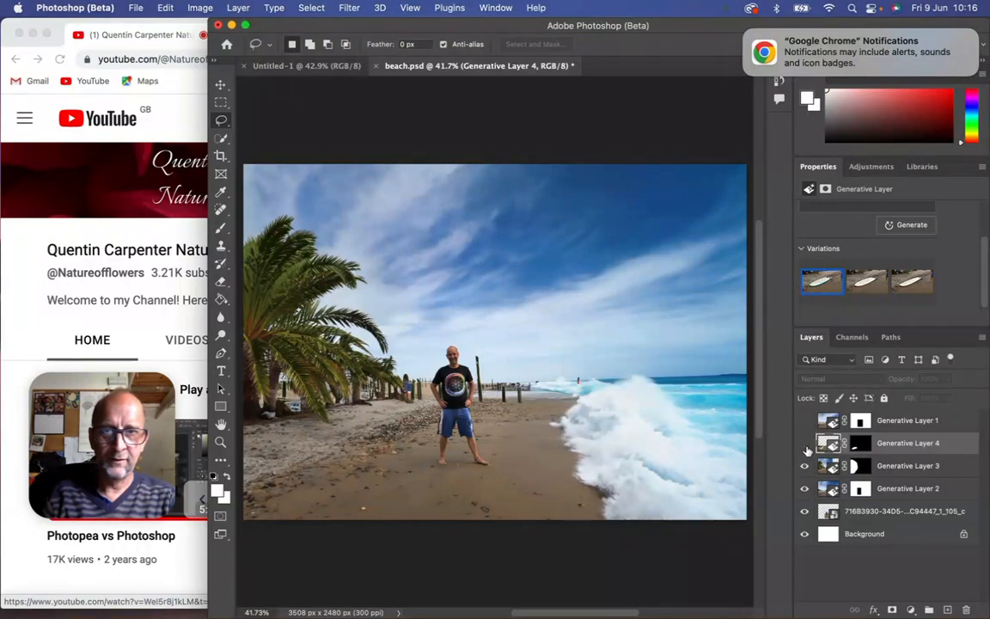
pyautogui.click(804, 465)
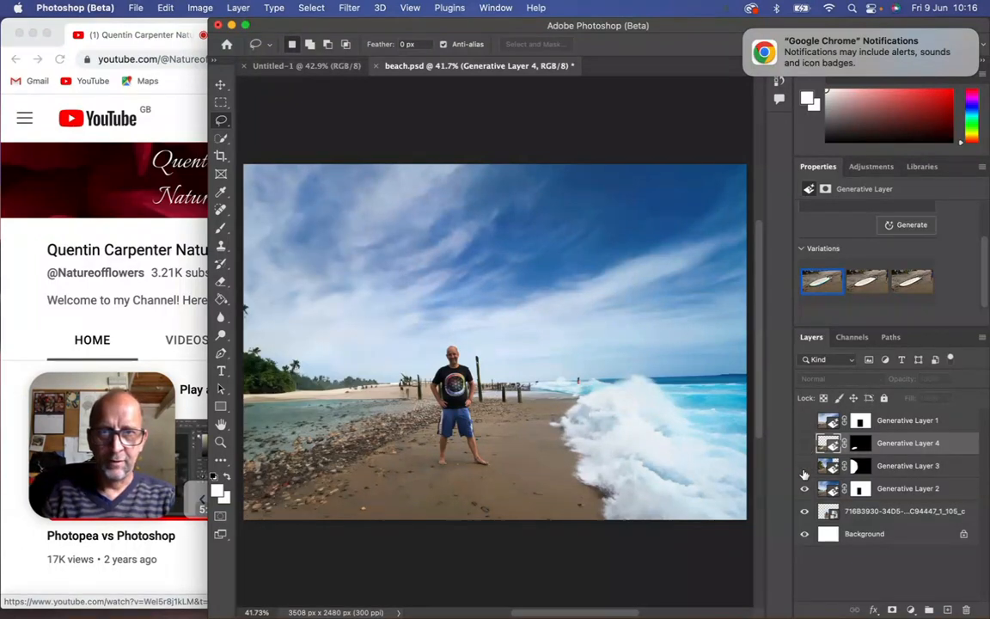
pyautogui.click(805, 488)
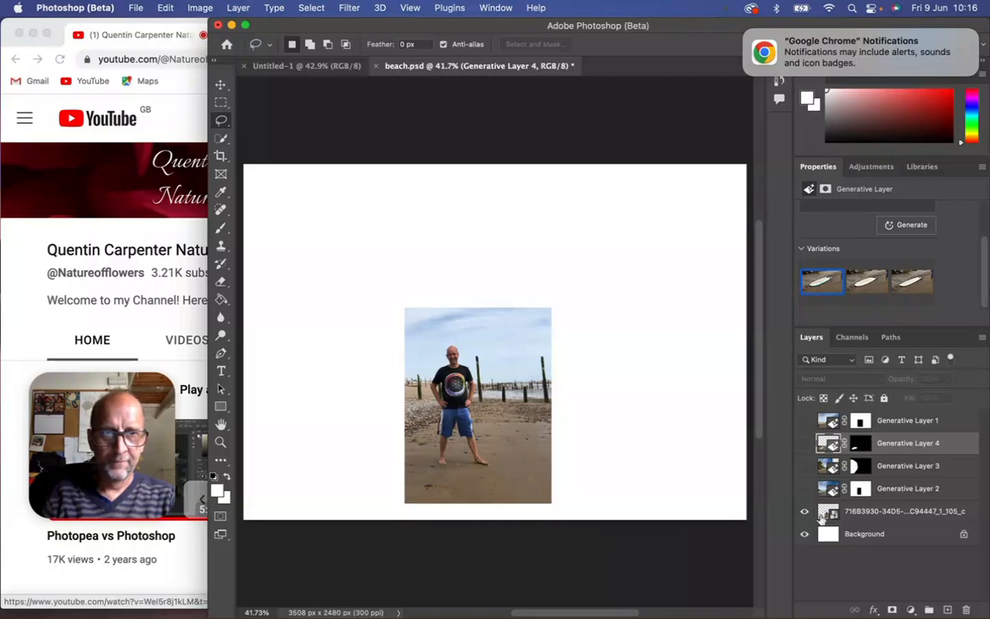
pyautogui.click(885, 512)
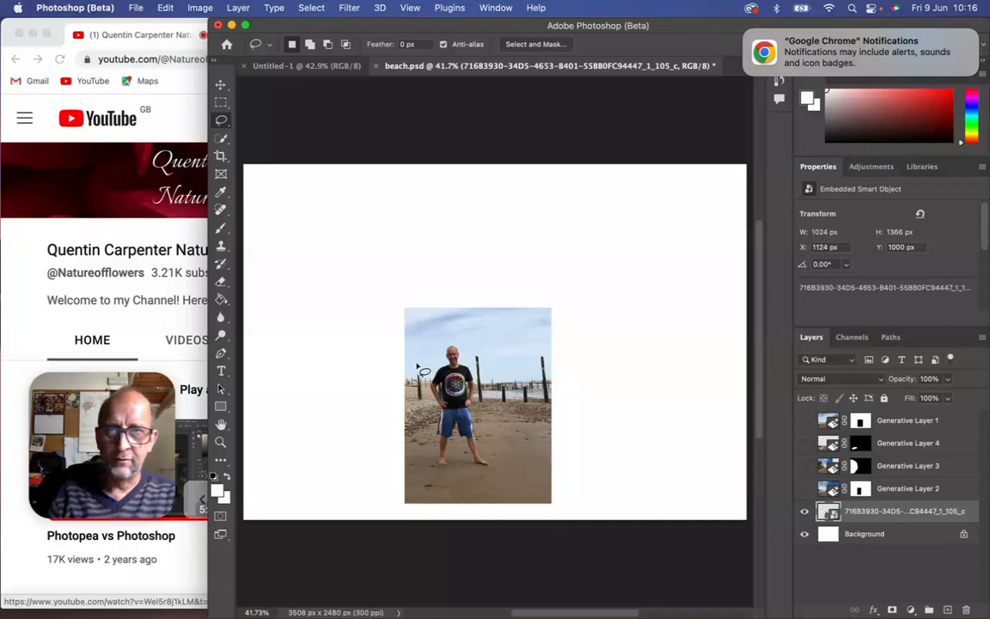
# Run Generative Fill with an empty prompt on everything outside a rectangular selection around the standing man.
pyautogui.press('m')
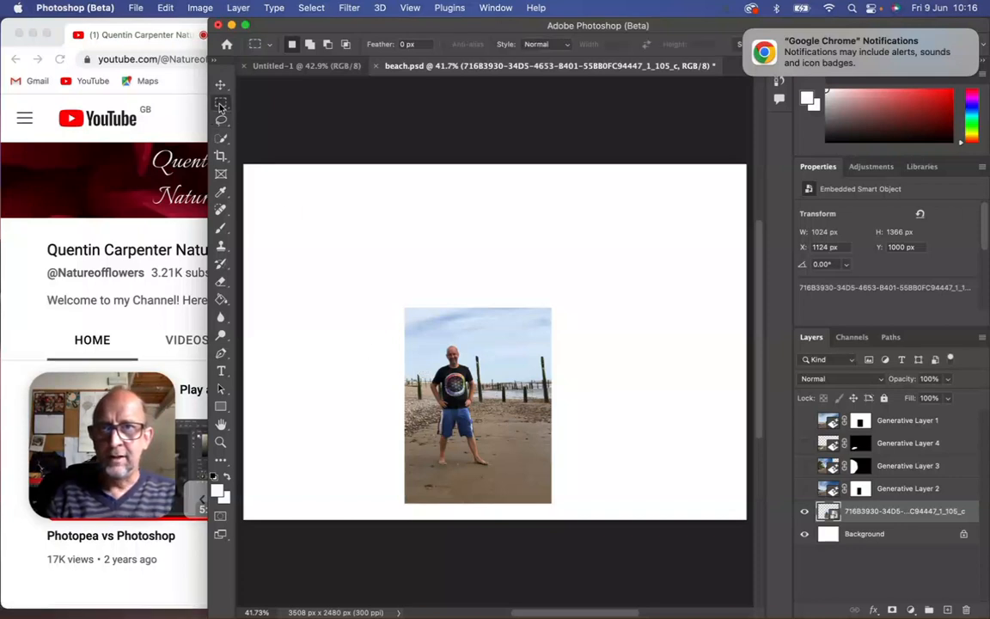
pyautogui.moveTo(415, 335); pyautogui.dragTo(511, 482)
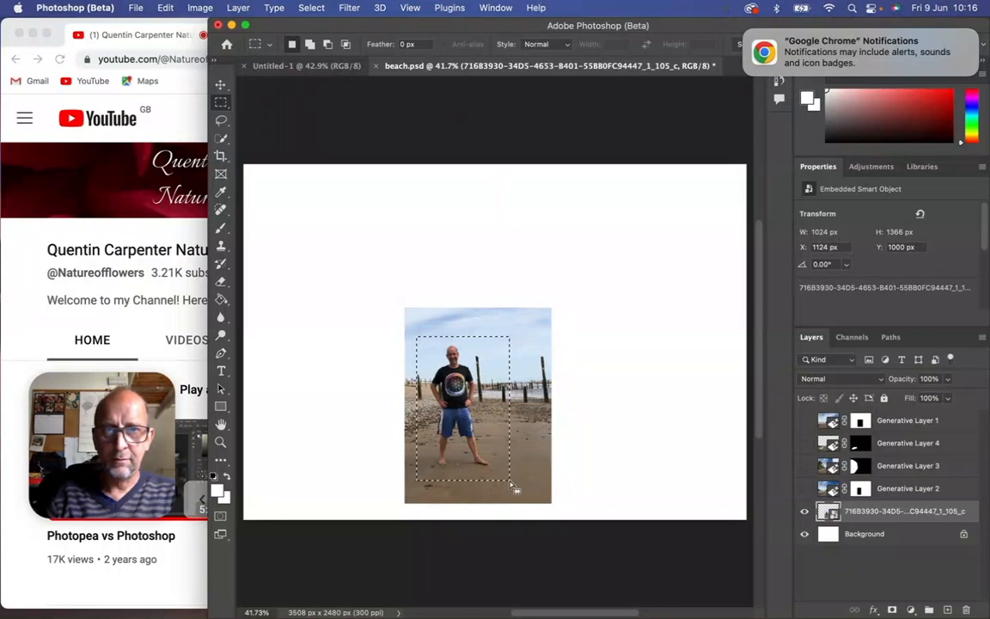
pyautogui.click(312, 9)
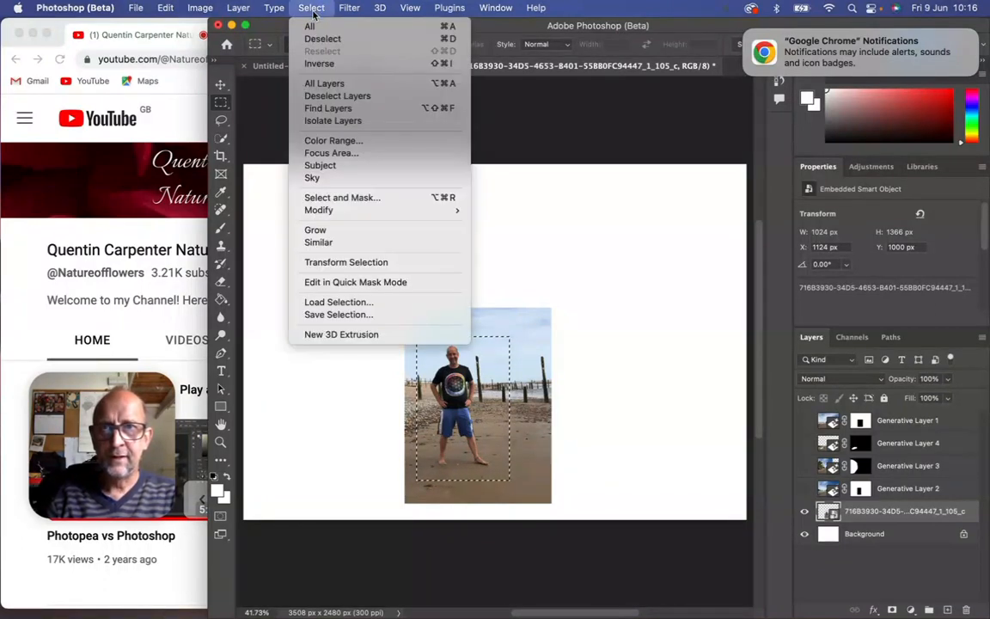
pyautogui.click(320, 64)
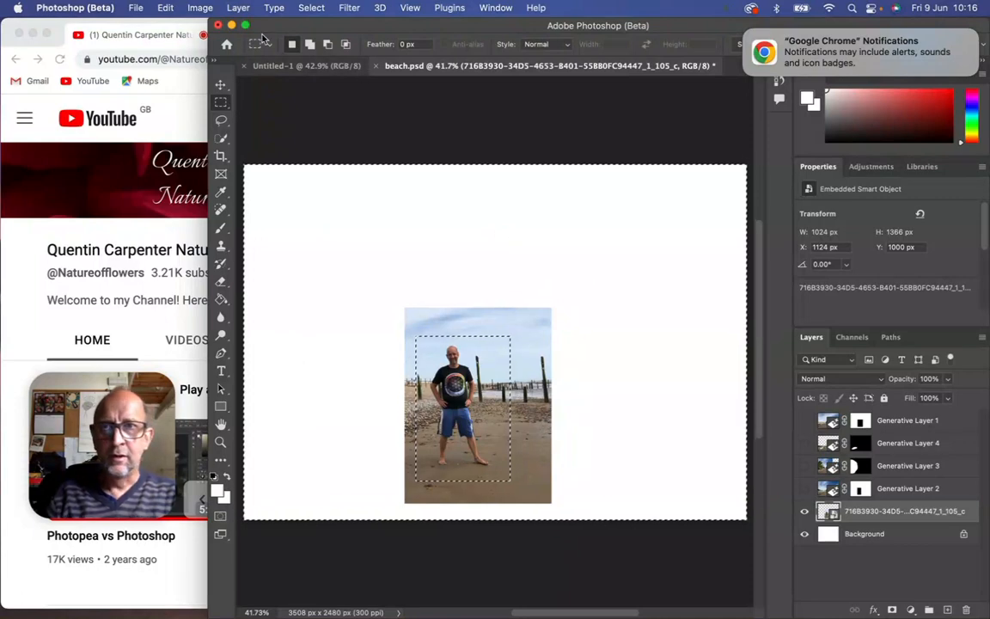
pyautogui.click(163, 7)
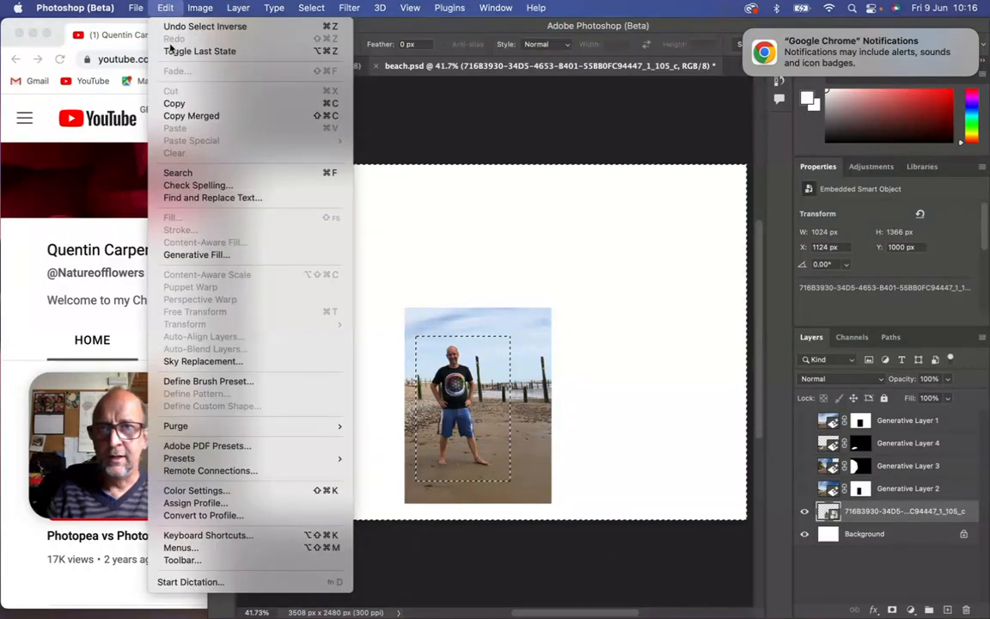
pyautogui.click(219, 255)
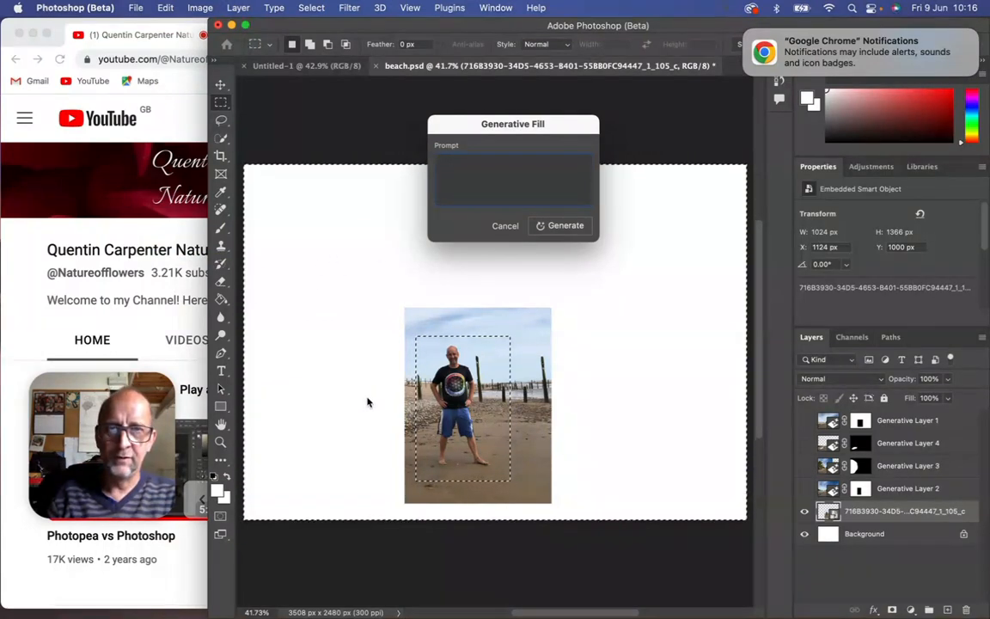
pyautogui.click(563, 231)
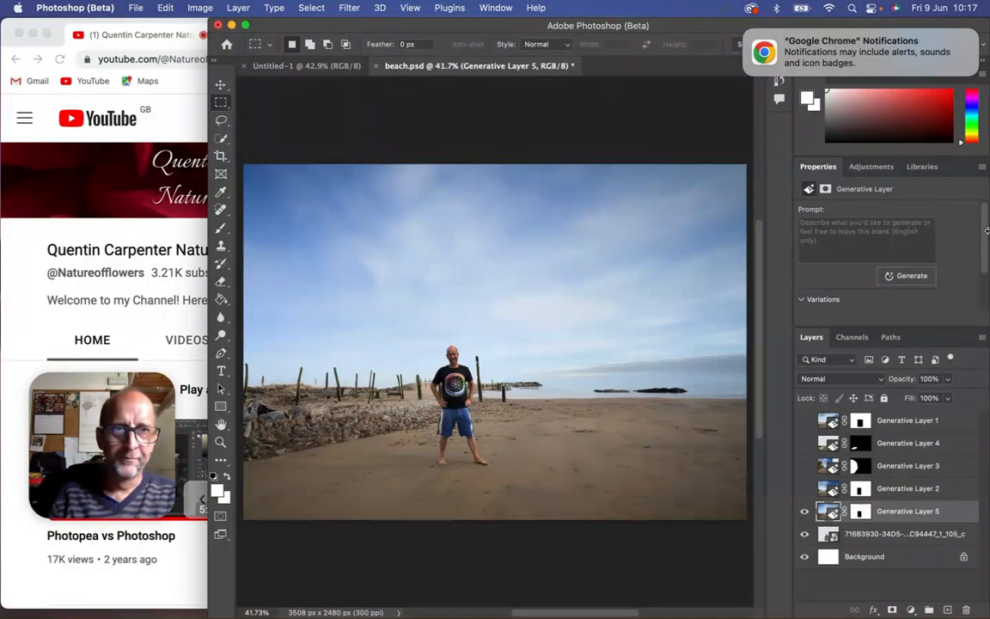
# Compare the three generated variations of the extended beach and return to the first one.
pyautogui.scroll(-2, 987, 232)
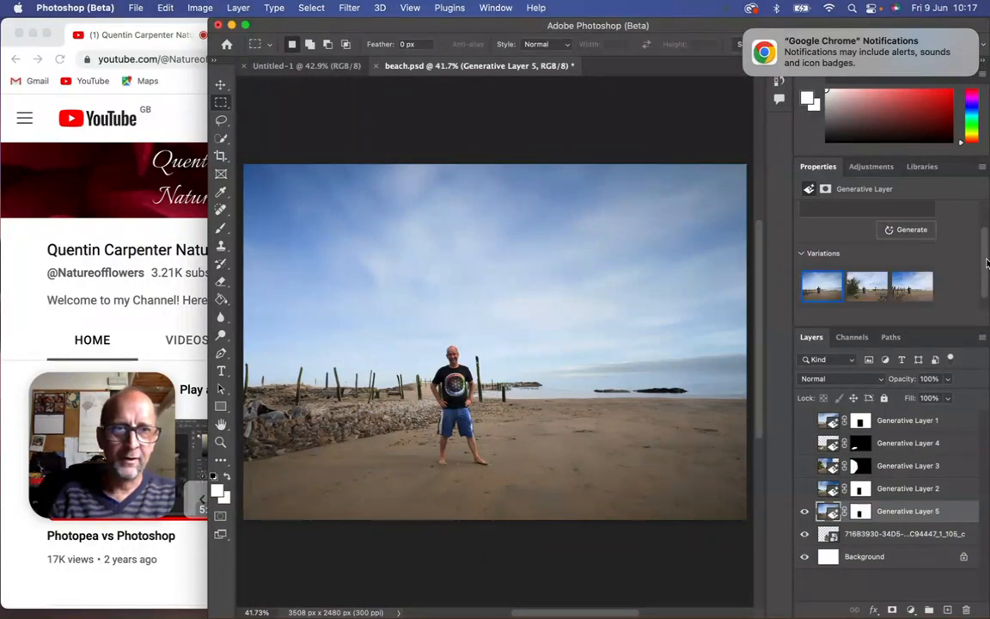
pyautogui.click(865, 287)
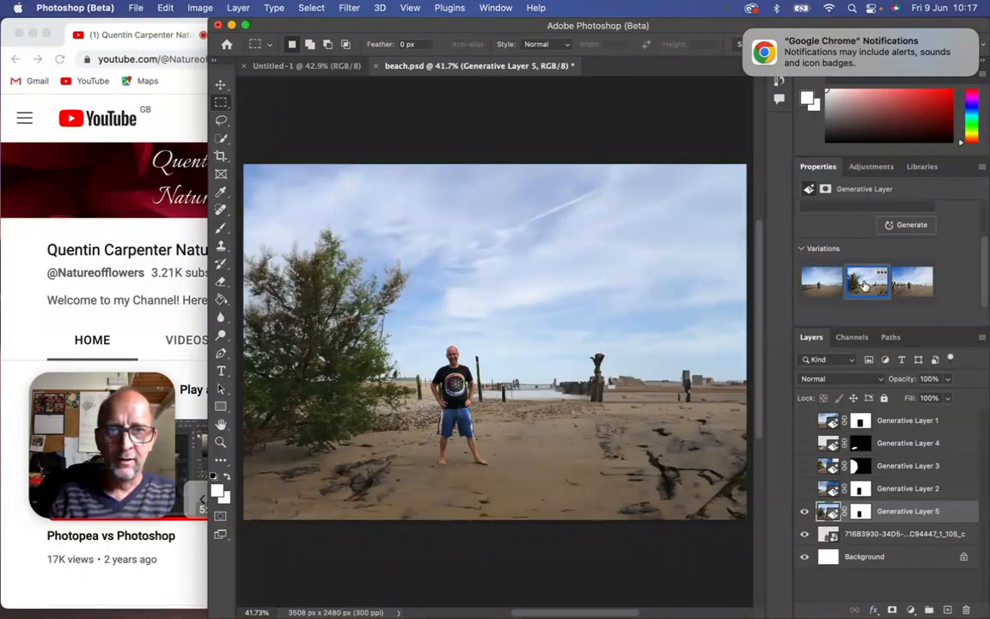
pyautogui.click(913, 291)
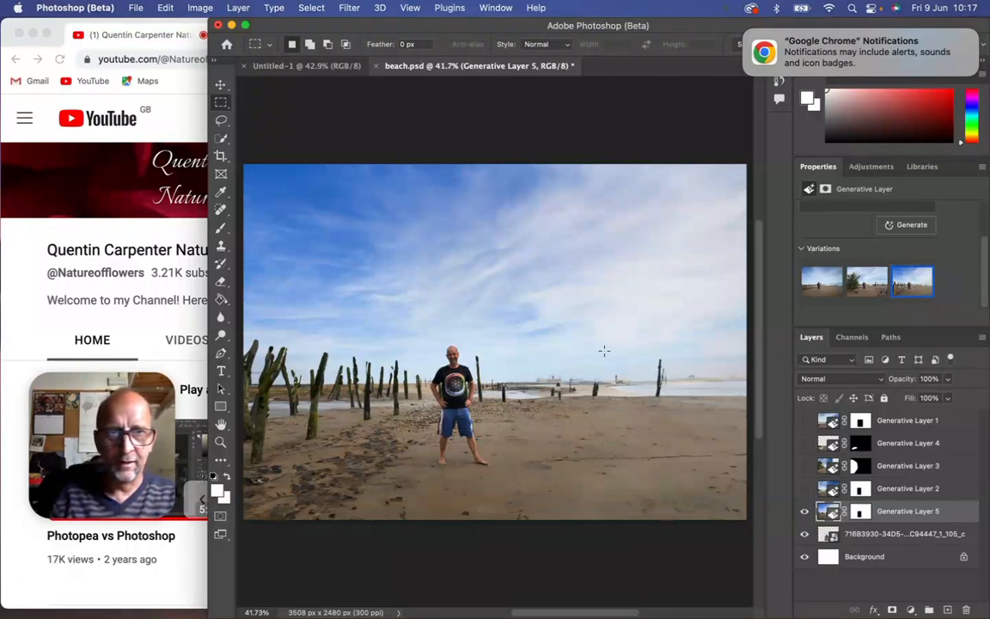
pyautogui.click(867, 288)
pyautogui.click(822, 282)
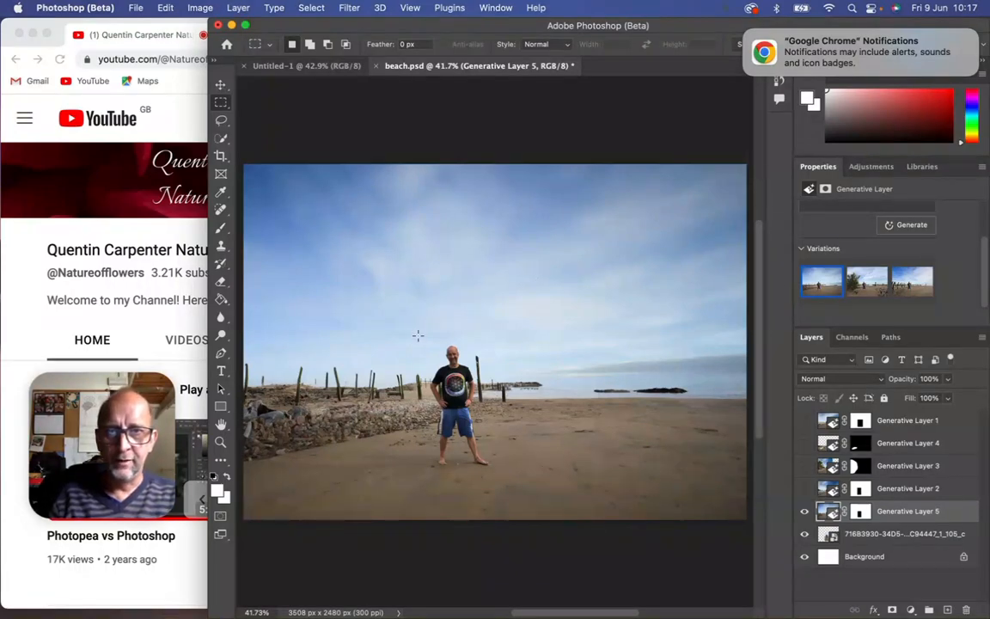
# Generate a new background from the prompt "tropical islans with beach and waves" everywhere outside a rectangle around the man.
pyautogui.moveTo(417, 334); pyautogui.dragTo(507, 475)
pyautogui.click(311, 7)
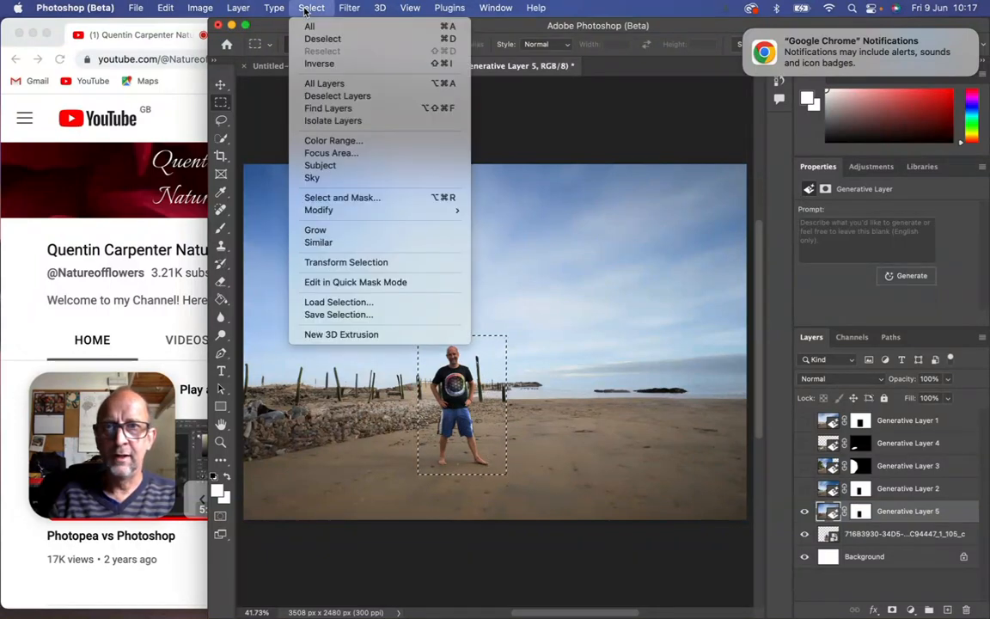
pyautogui.click(341, 67)
pyautogui.click(816, 236)
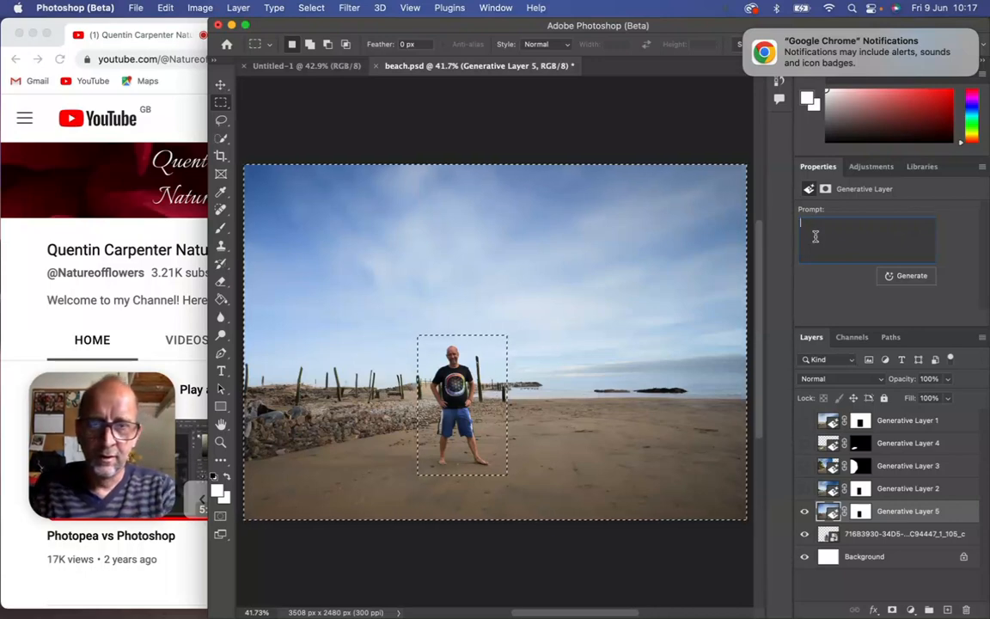
pyautogui.write('tropica')
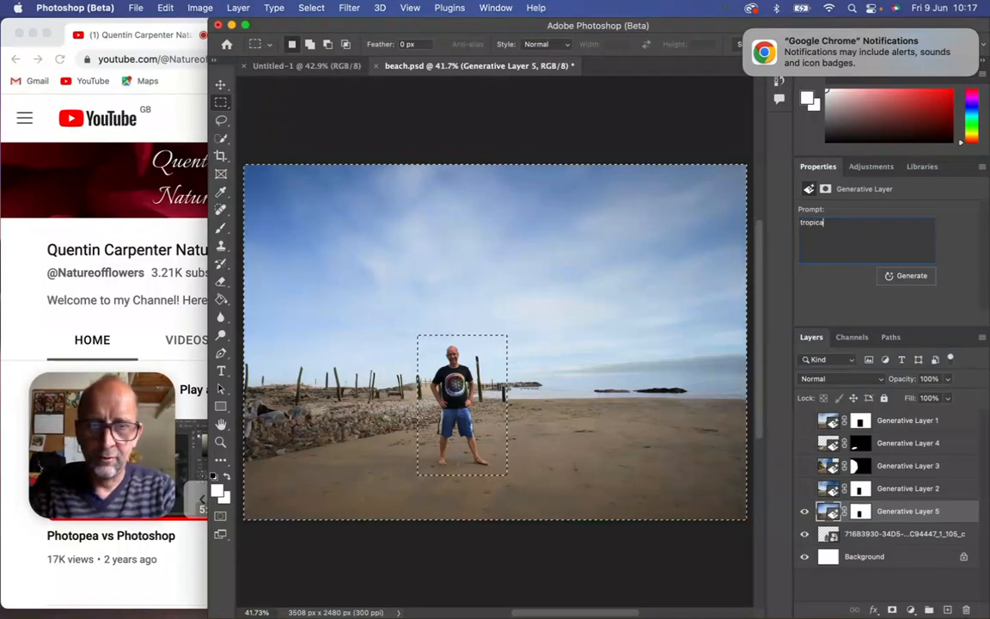
pyautogui.write('l is')
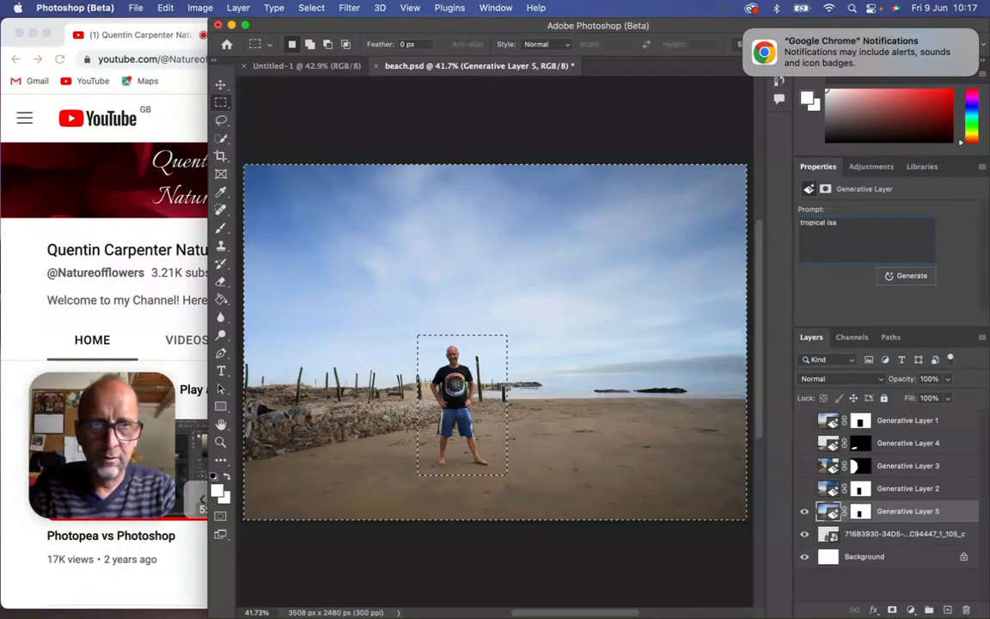
pyautogui.write('lans w')
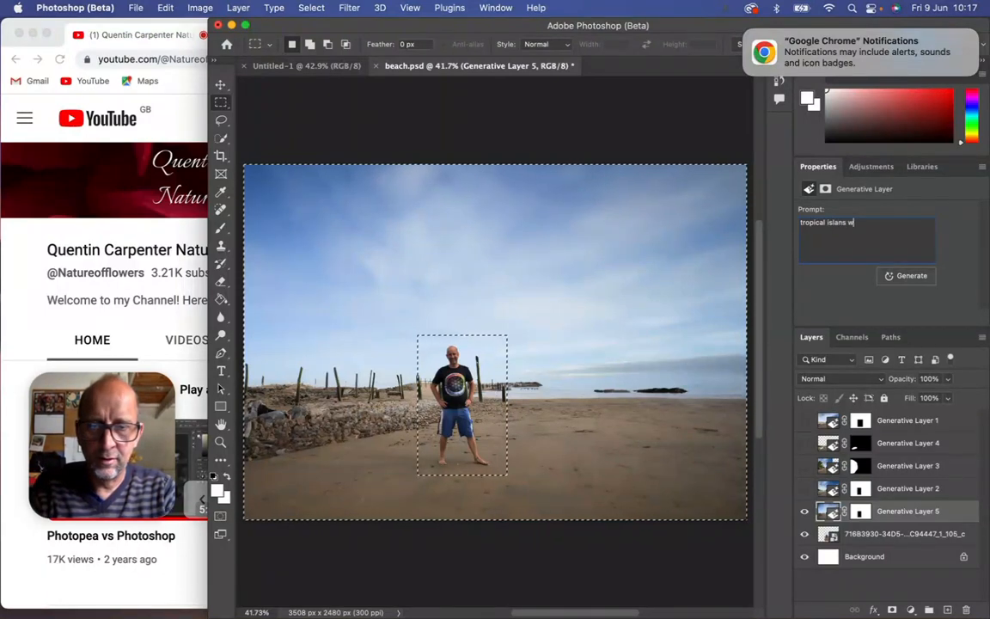
pyautogui.write('ith')
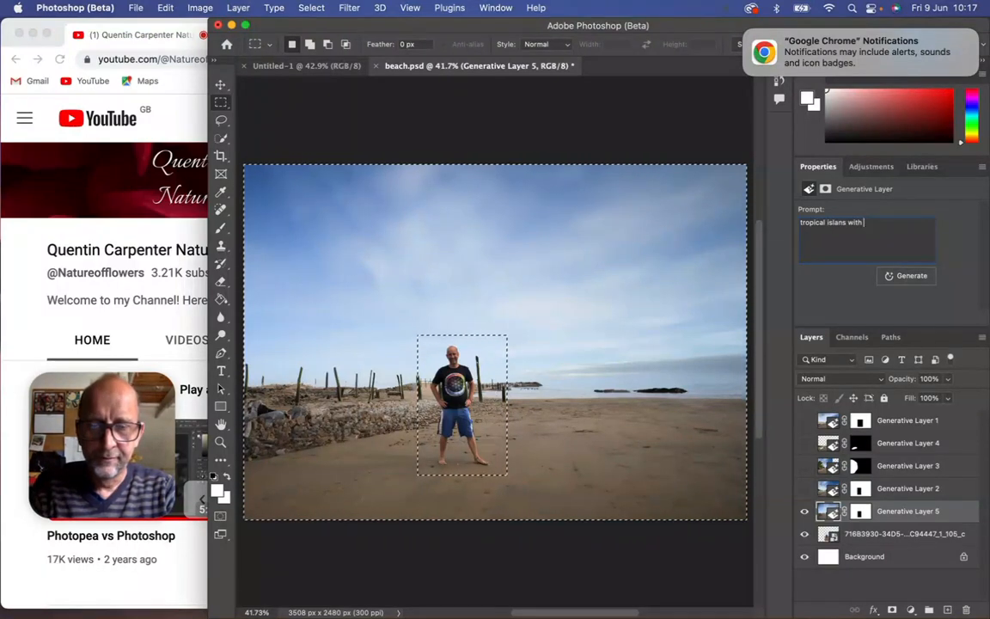
pyautogui.write(' beach a')
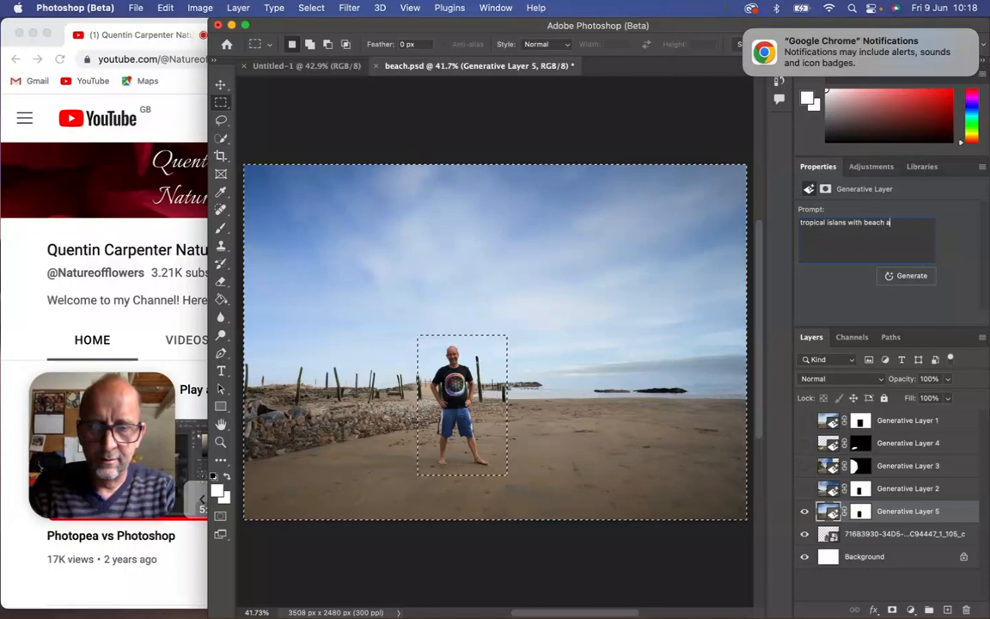
pyautogui.write('nd waves')
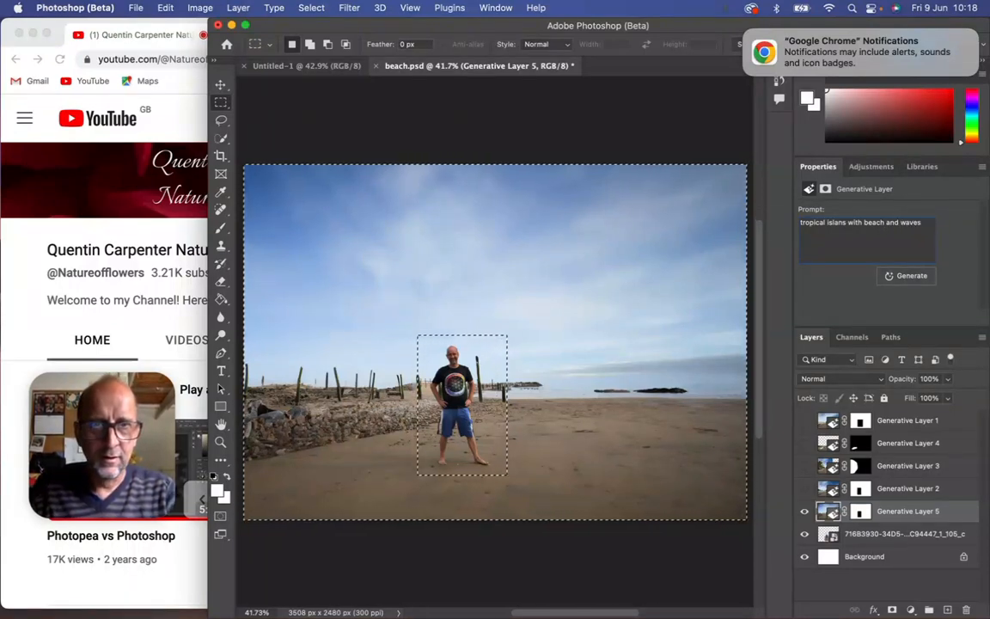
pyautogui.click(911, 276)
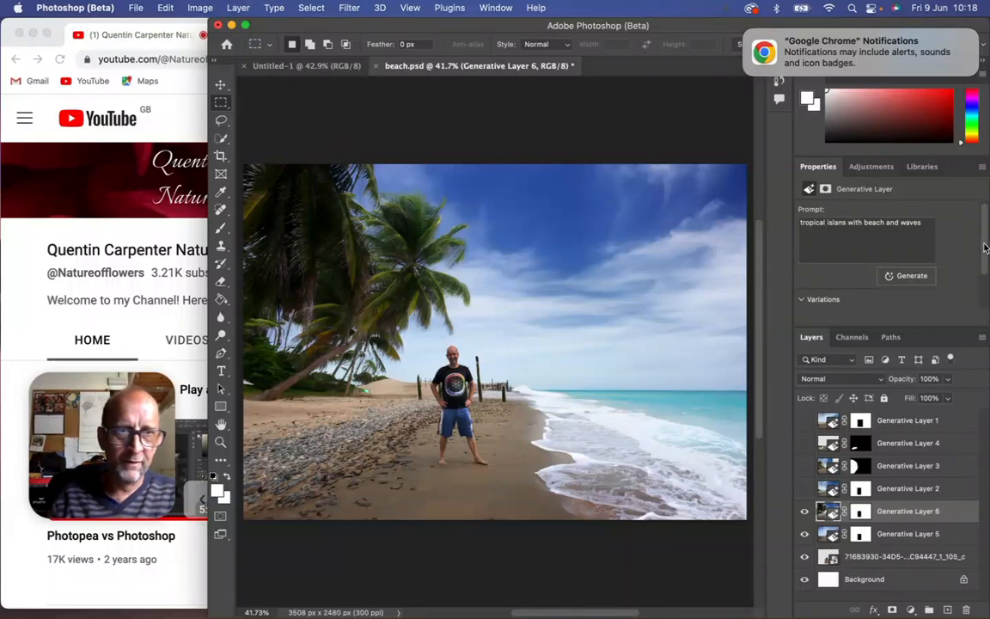
# Compare the three tropical beach variations and return to the first one.
pyautogui.scroll(-2, 985, 246)
pyautogui.click(853, 290)
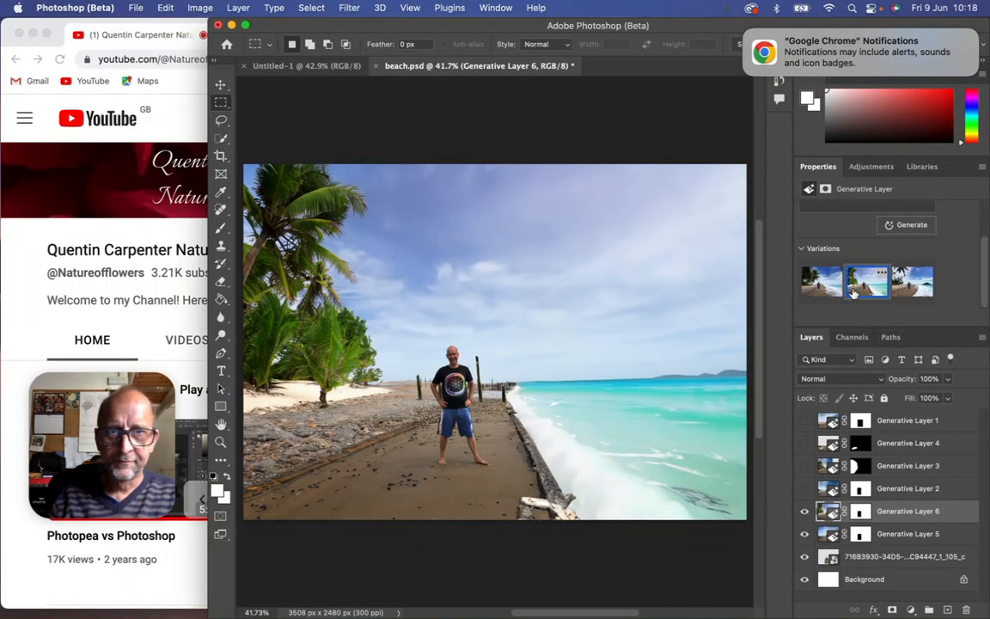
pyautogui.click(901, 292)
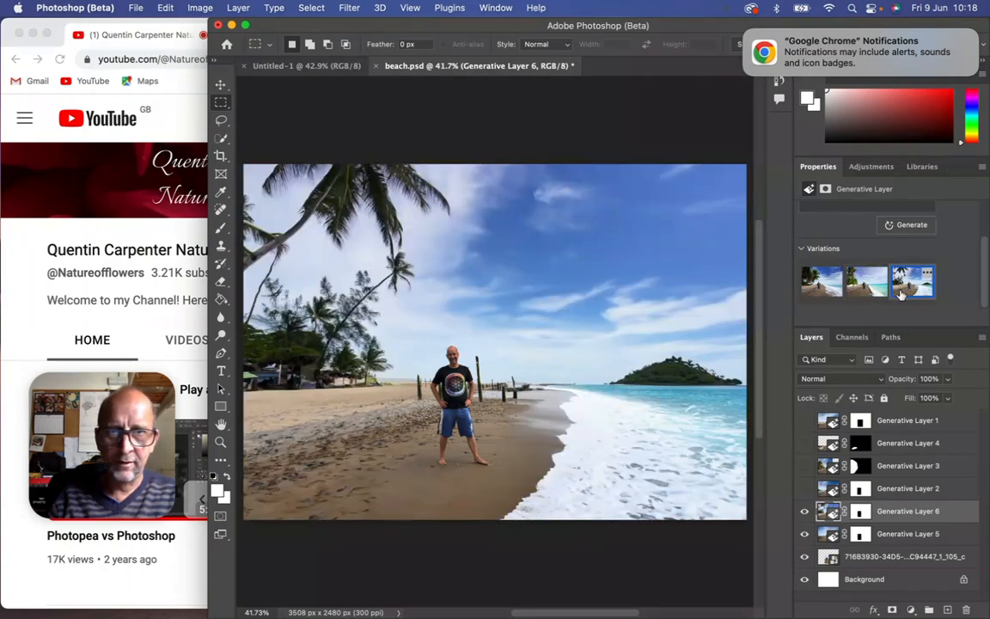
pyautogui.click(828, 289)
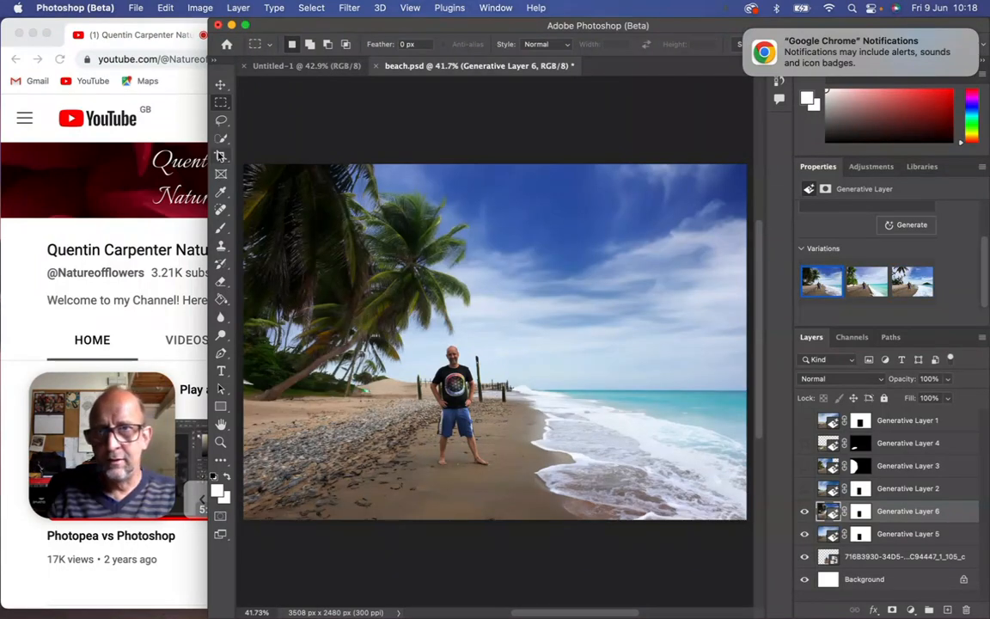
# Lasso the shaded palm and pebble area beside the man and generate "palms trees" in it.
pyautogui.click(221, 120)
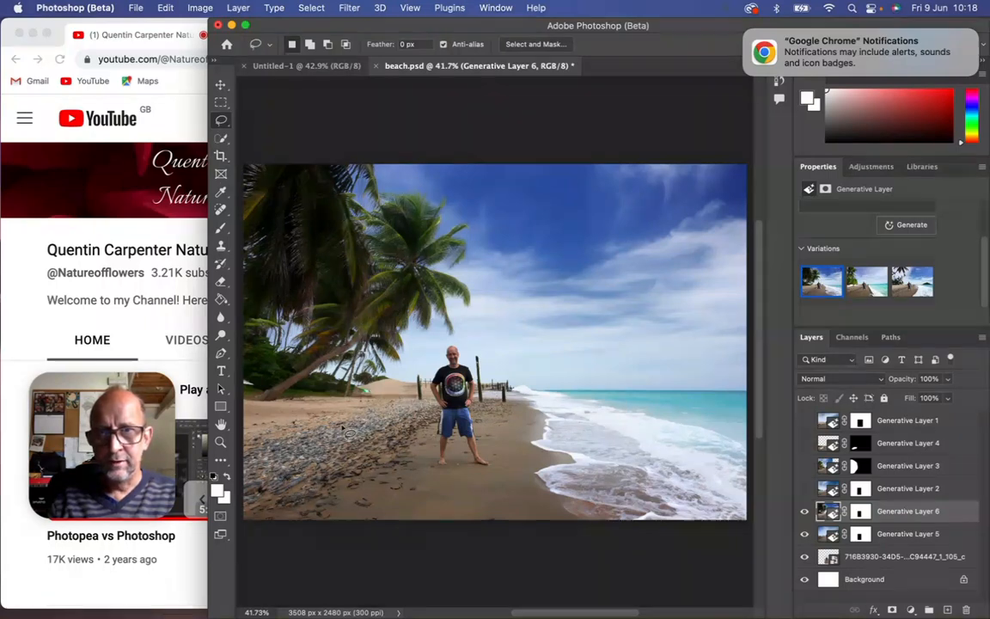
pyautogui.moveTo(354, 460)
pyautogui.mouseDown()
pyautogui.moveTo(227, 393)
pyautogui.moveTo(227, 334)
pyautogui.moveTo(260, 259)
pyautogui.moveTo(315, 212)
pyautogui.moveTo(366, 245)
pyautogui.moveTo(410, 437)
pyautogui.mouseUp()
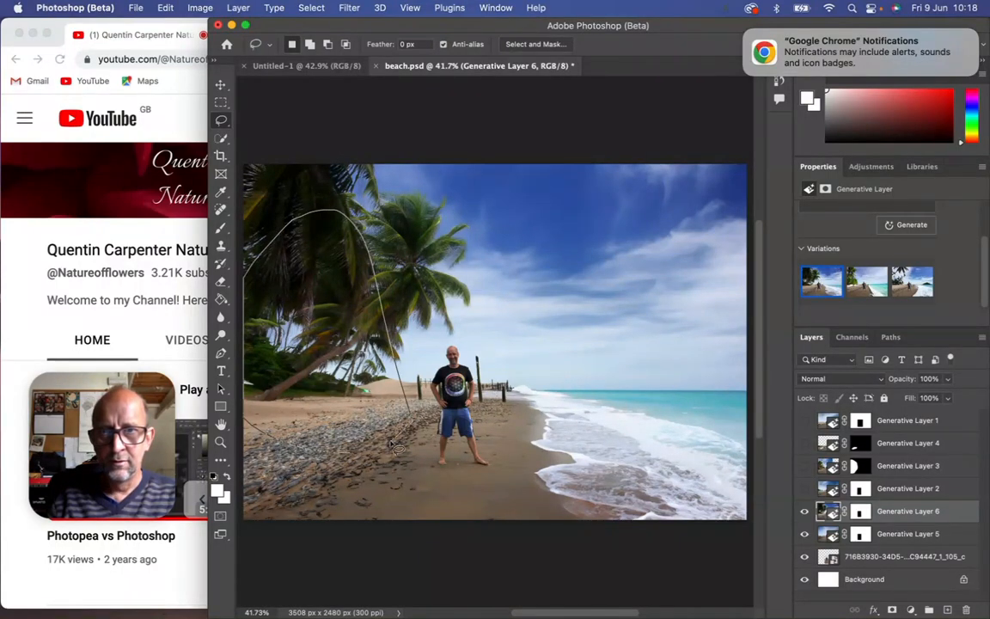
pyautogui.moveTo(363, 462); pyautogui.dragTo(357, 461)
pyautogui.click(816, 230)
pyautogui.write('palms trees')
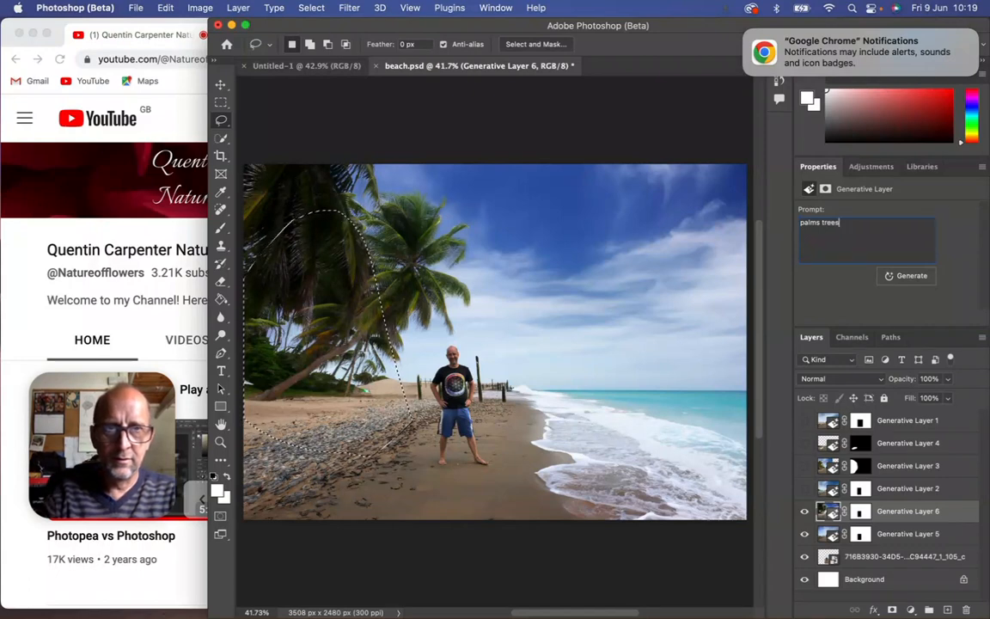
pyautogui.click(911, 276)
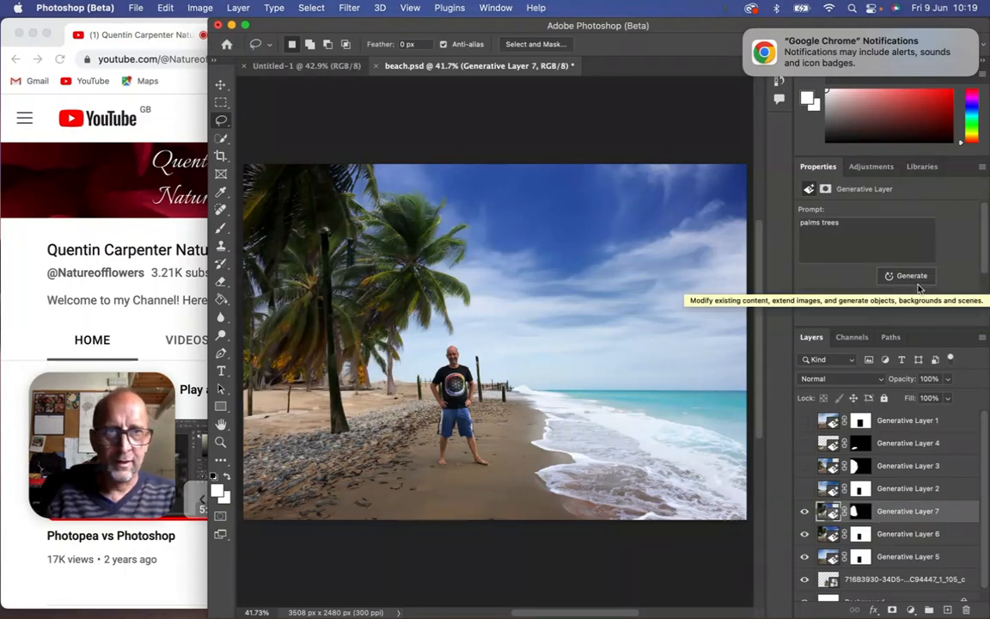
# Compare the three palm tree variations and return to the first one.
pyautogui.scroll(-2, 888, 228)
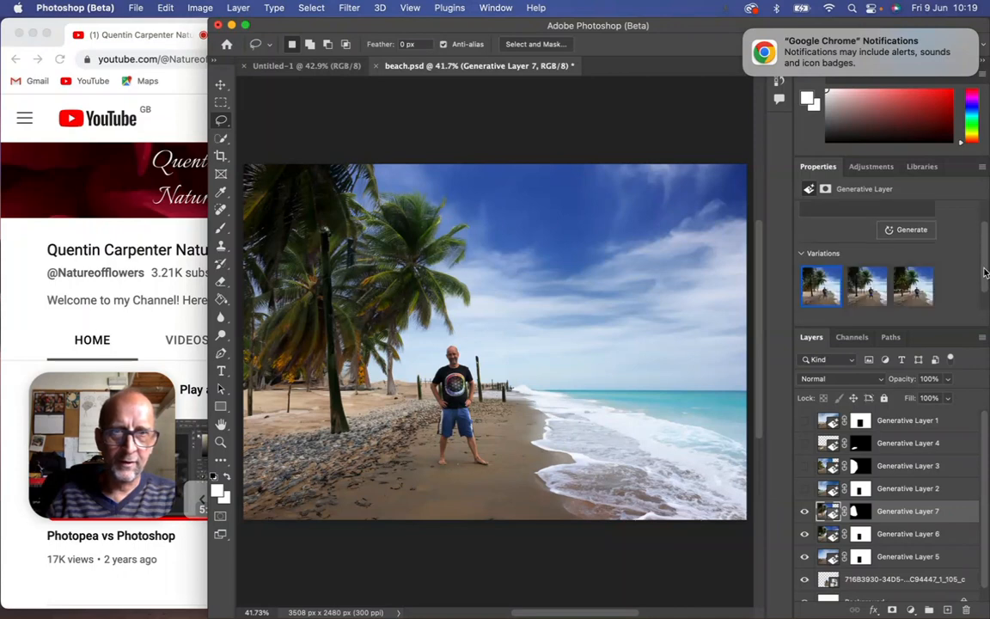
pyautogui.click(870, 295)
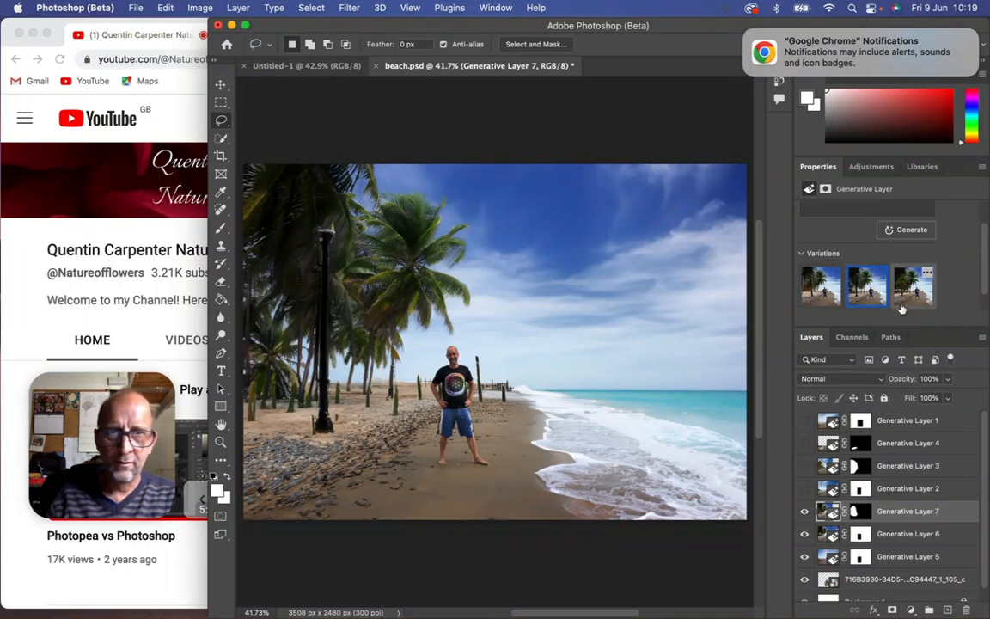
pyautogui.click(907, 301)
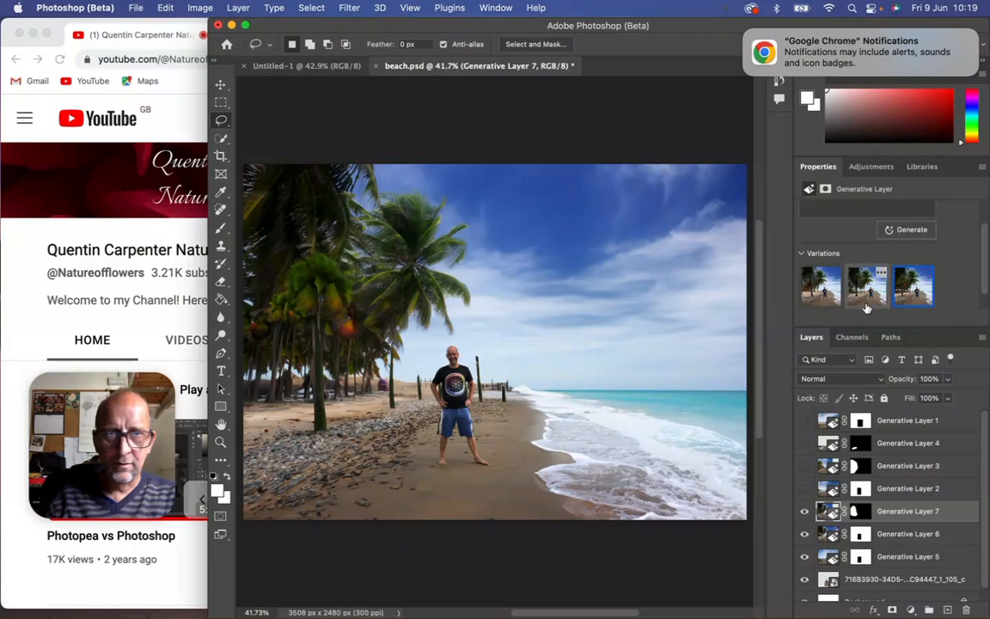
pyautogui.click(830, 288)
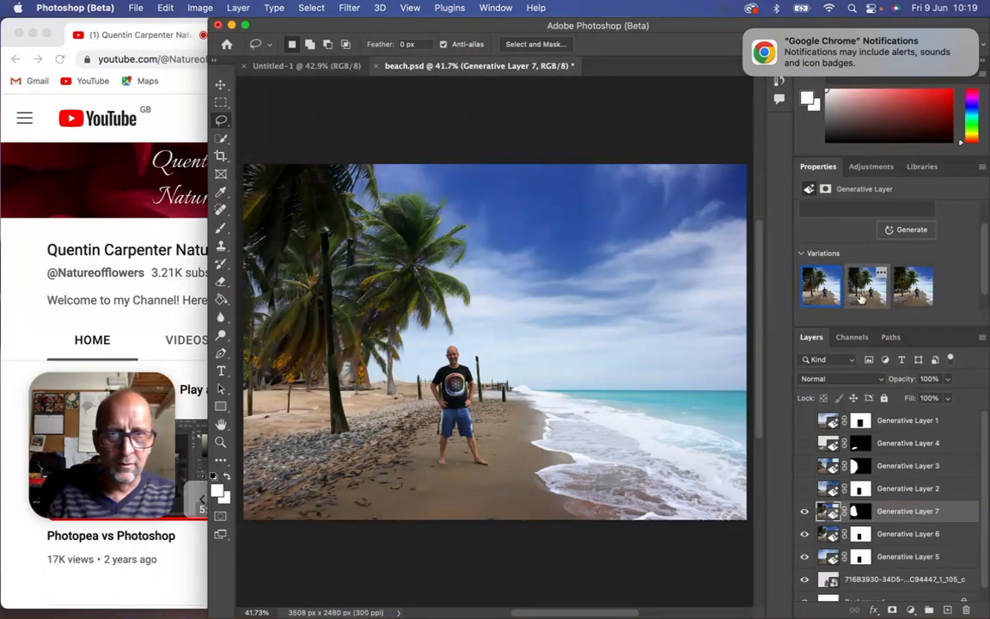
# Preview the second palm tree variation once more and restore the first one.
pyautogui.click(861, 297)
pyautogui.click(820, 288)
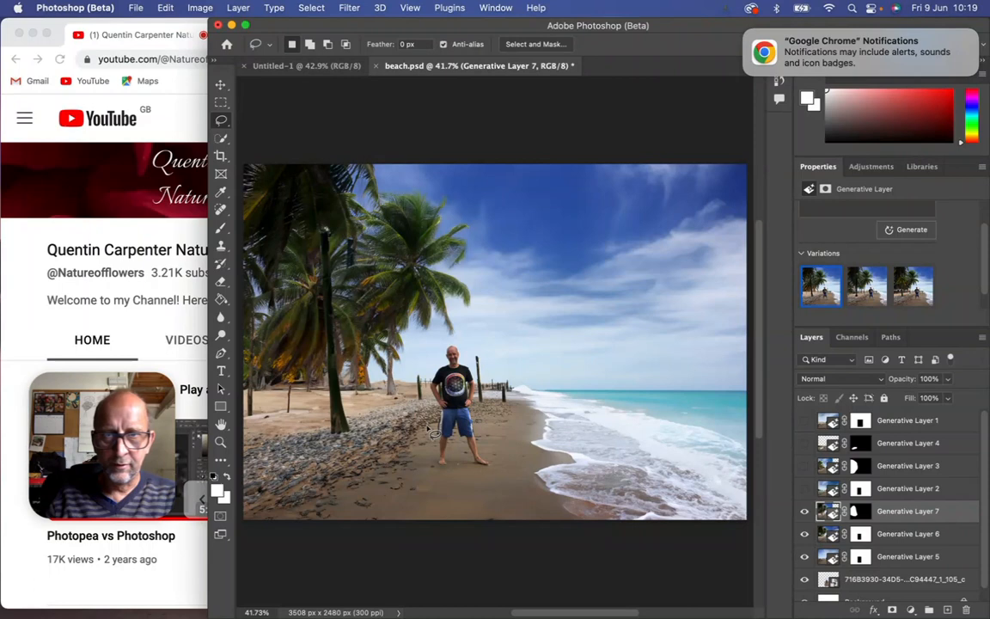
# Lasso an area of the pebbles and sand below the palms, beside the man, and generate "surfboard" in it.
pyautogui.moveTo(255, 481)
pyautogui.mouseDown()
pyautogui.moveTo(319, 503)
pyautogui.moveTo(388, 470)
pyautogui.moveTo(410, 442)
pyautogui.mouseUp()
pyautogui.click(833, 232)
pyautogui.write('surf')
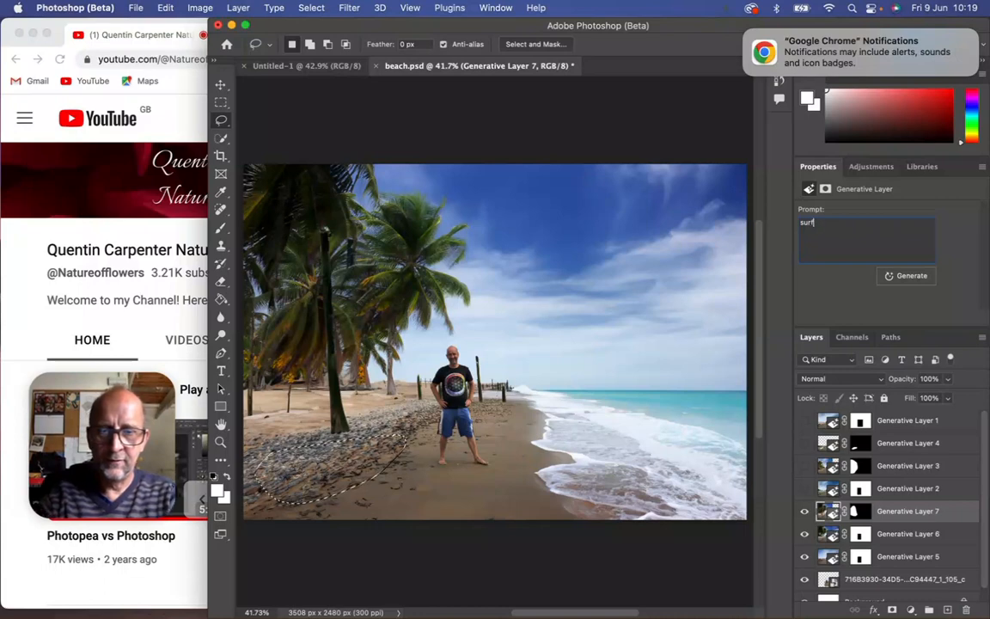
pyautogui.write('board')
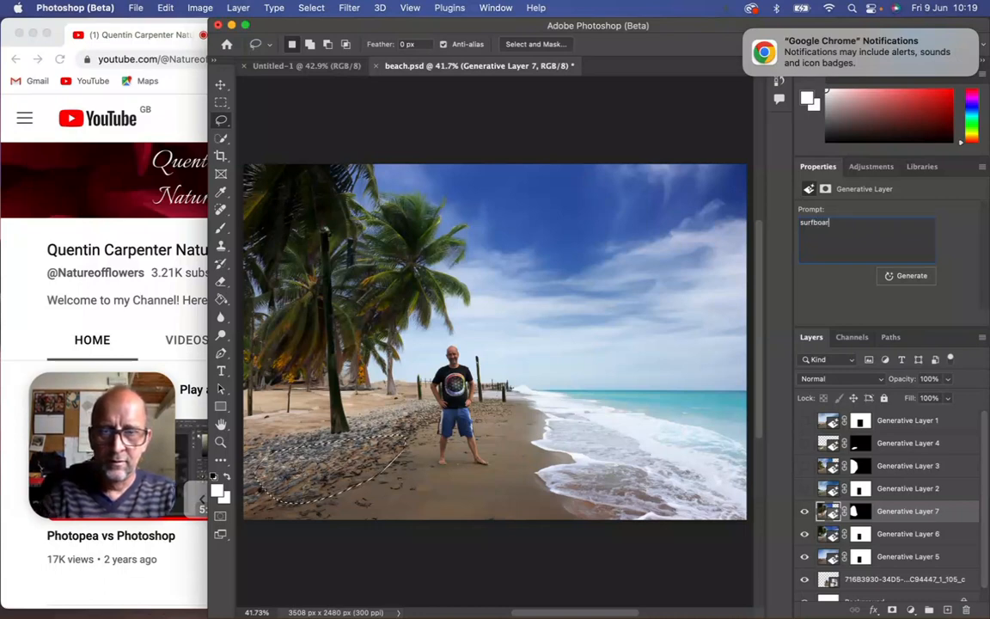
pyautogui.click(913, 277)
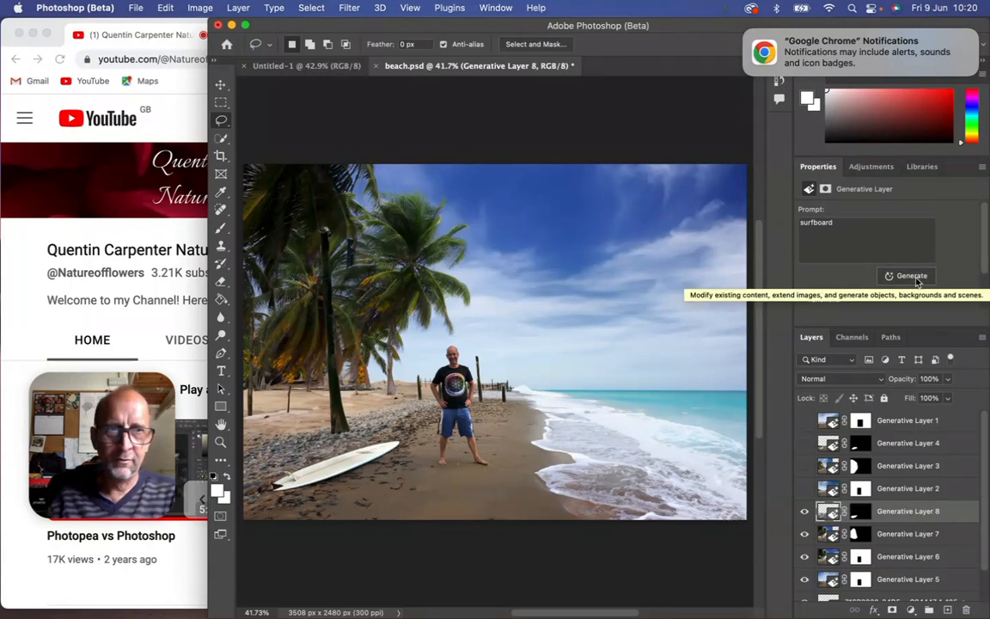
# Compare the surfboard variations and return to the first one.
pyautogui.scroll(-2, 928, 266)
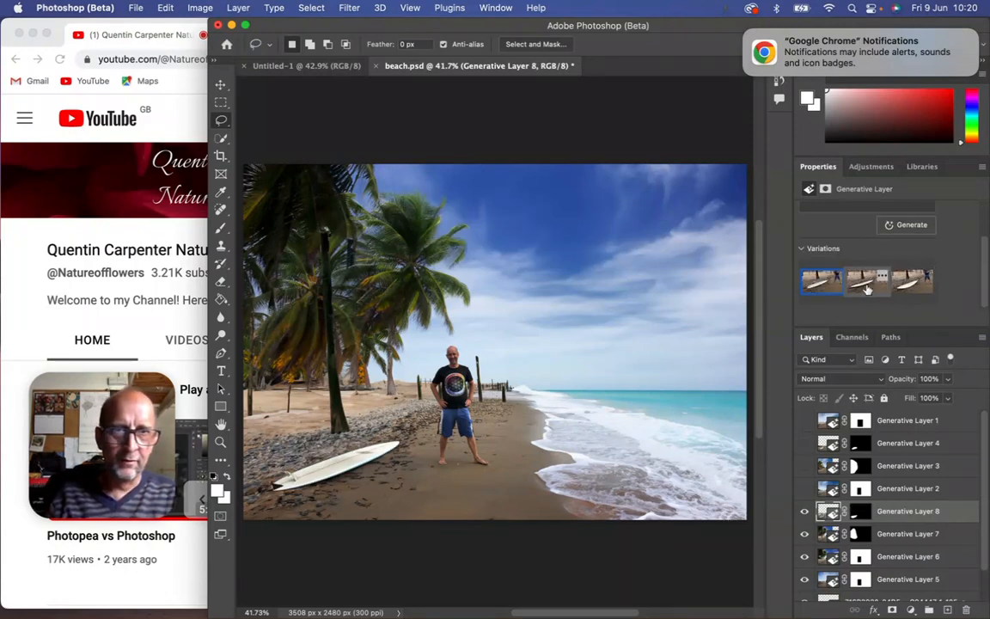
pyautogui.moveTo(868, 289)
pyautogui.click(912, 281)
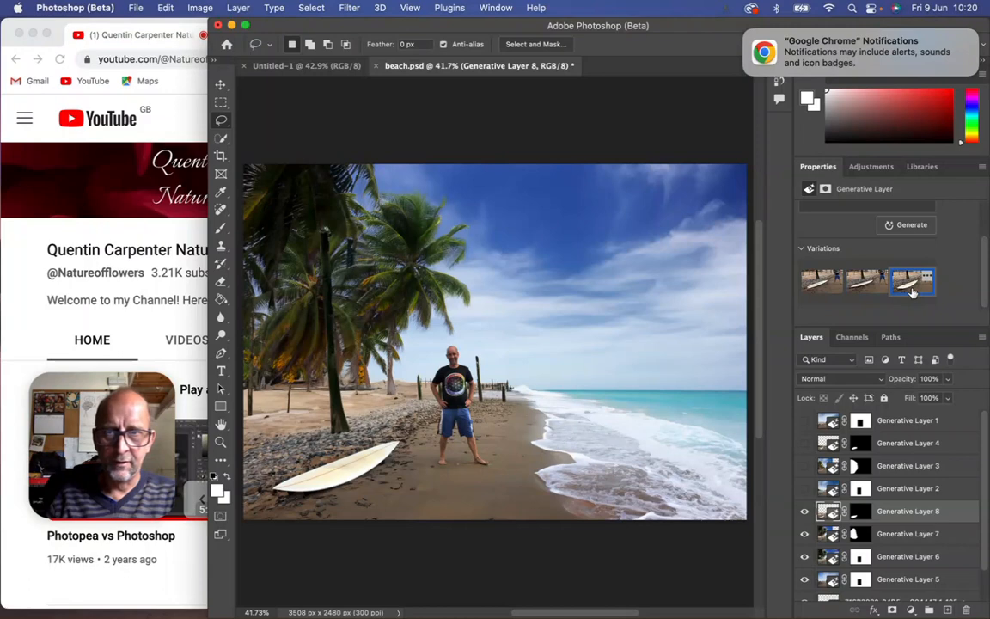
pyautogui.click(817, 284)
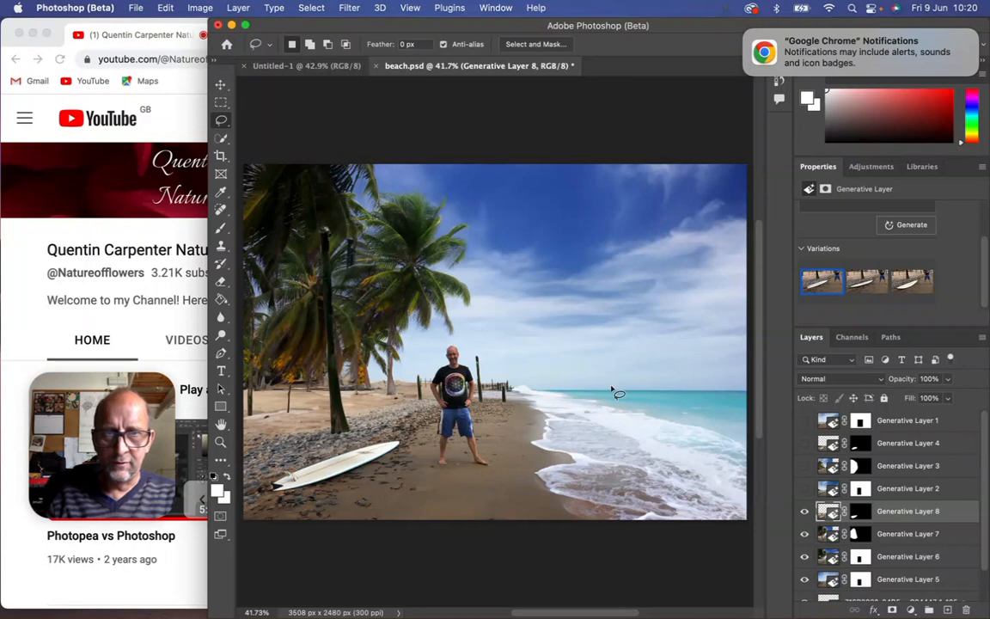
# Lasso the sea and the strip of sky above the horizon beside the man and generate "bigger waves with surf" in it.
pyautogui.moveTo(543, 387)
pyautogui.mouseDown()
pyautogui.moveTo(744, 448)
pyautogui.moveTo(753, 404)
pyautogui.moveTo(750, 361)
pyautogui.moveTo(641, 361)
pyautogui.moveTo(544, 388)
pyautogui.mouseUp()
pyautogui.click(859, 232)
pyautogui.write('bi')
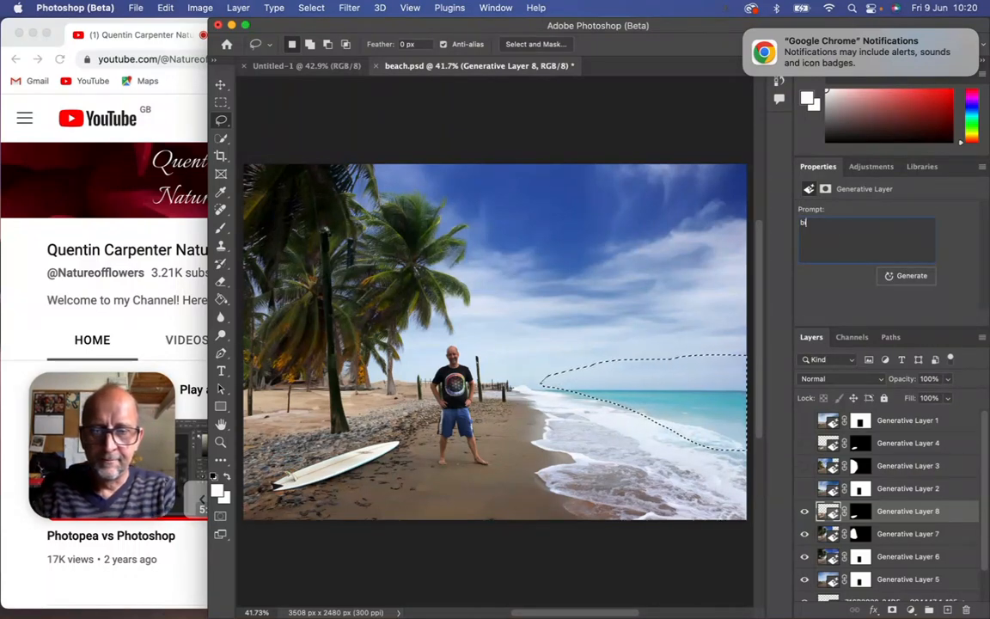
pyautogui.write('gger wa')
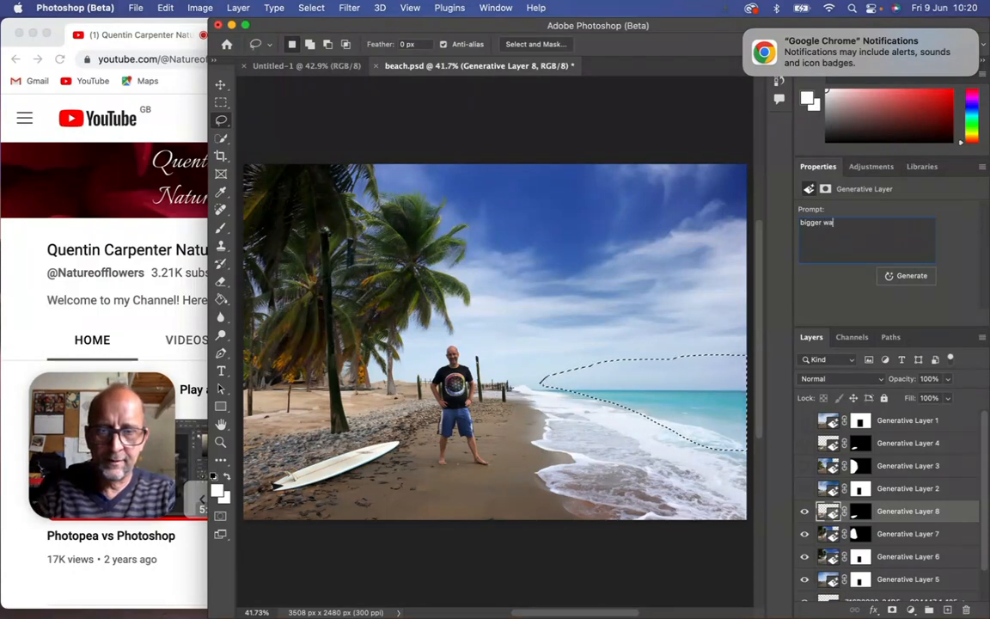
pyautogui.write('ves w')
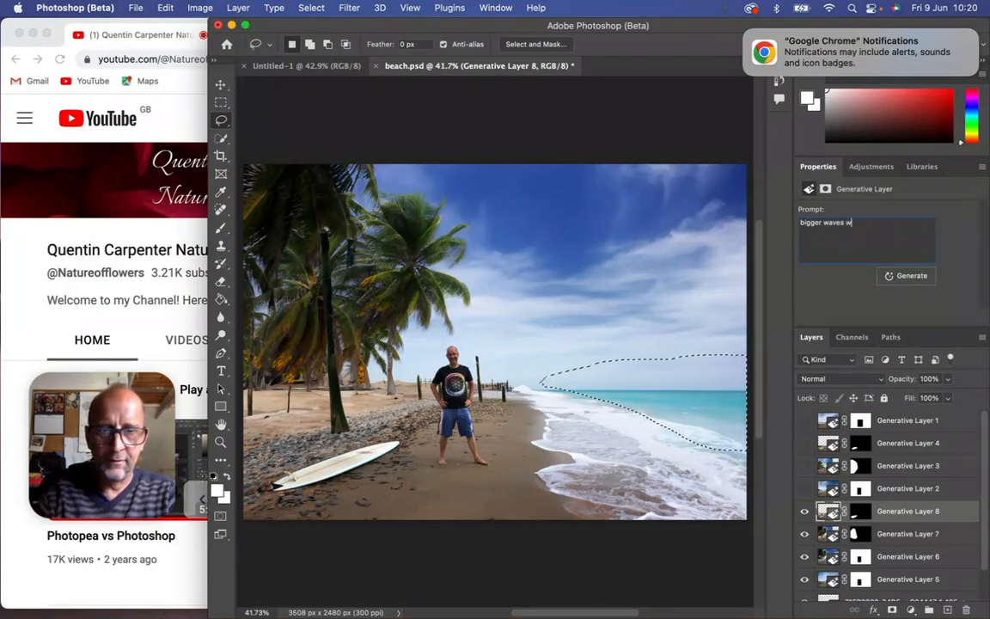
pyautogui.write('ith surf')
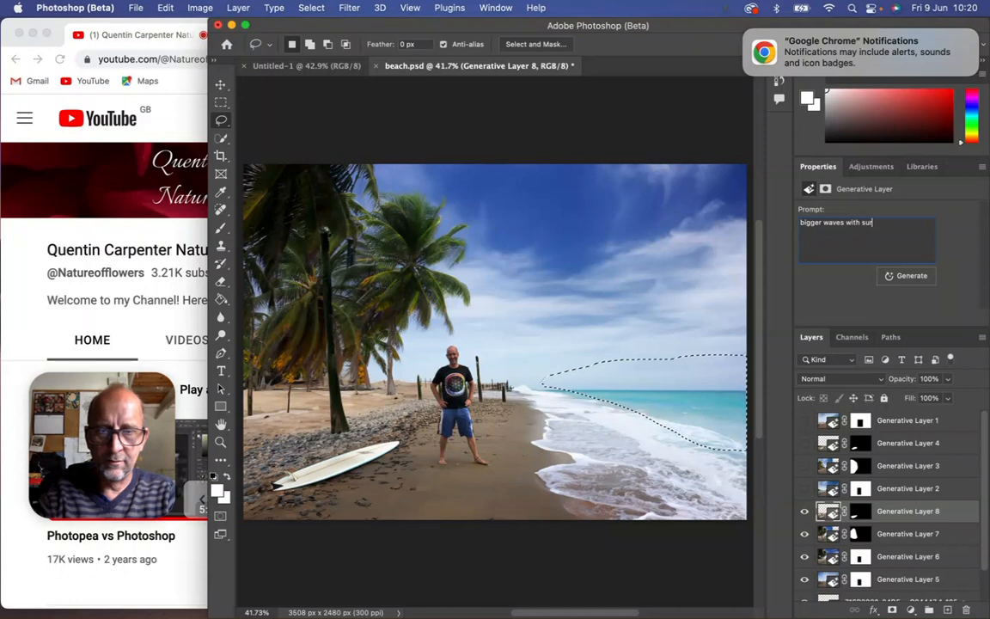
pyautogui.click(898, 279)
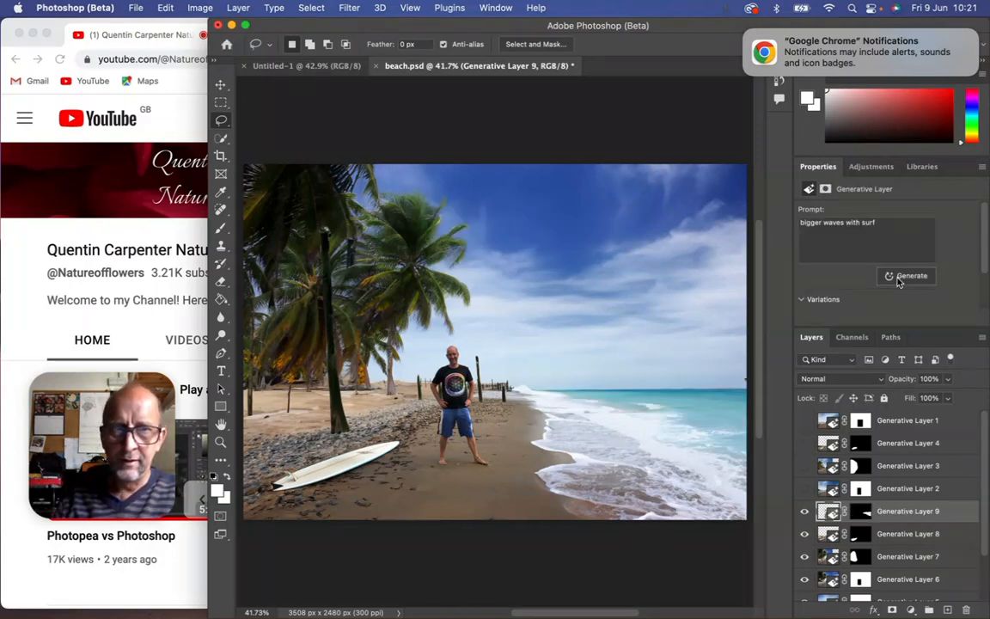
# Compare the three wave variations and choose the second one.
pyautogui.scroll(-2, 987, 260)
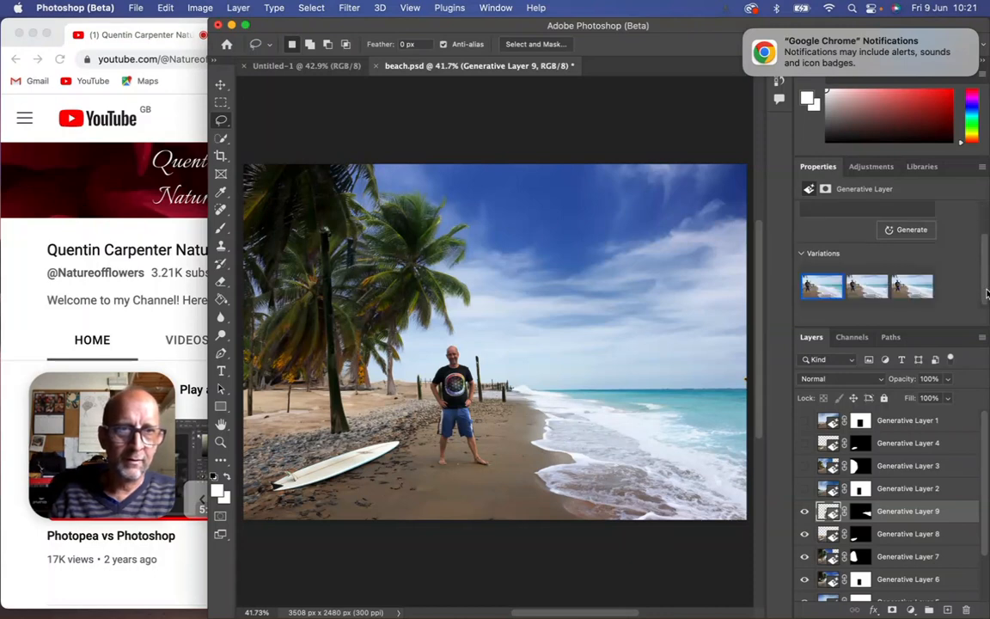
pyautogui.click(877, 291)
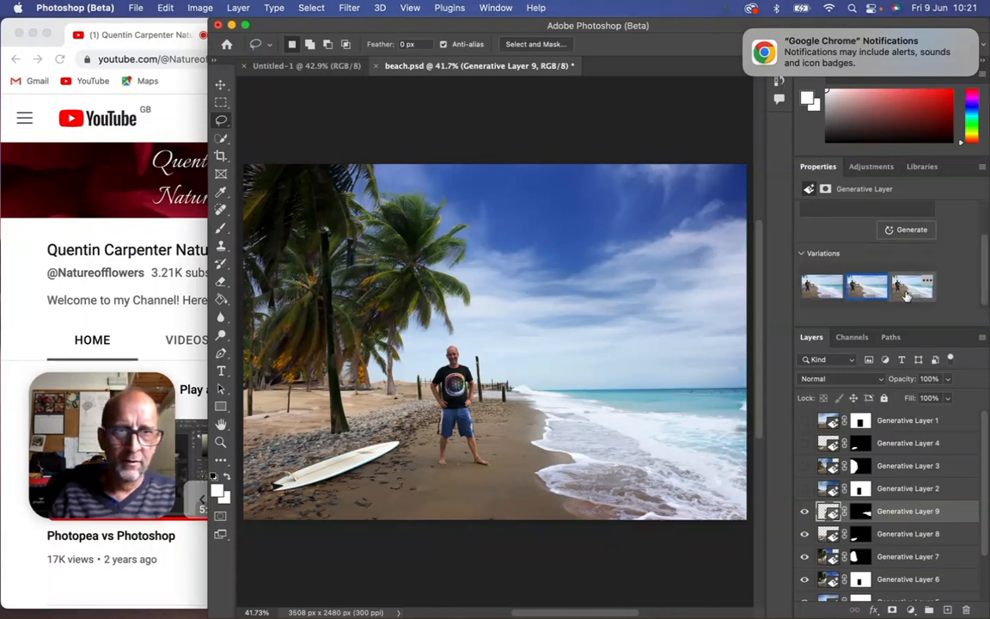
pyautogui.click(910, 288)
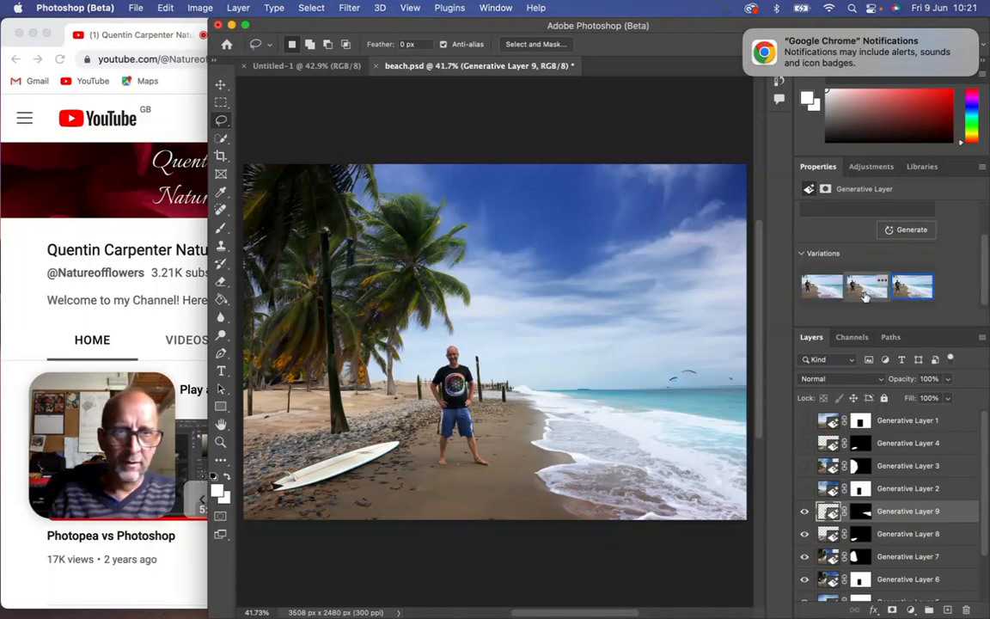
pyautogui.click(868, 289)
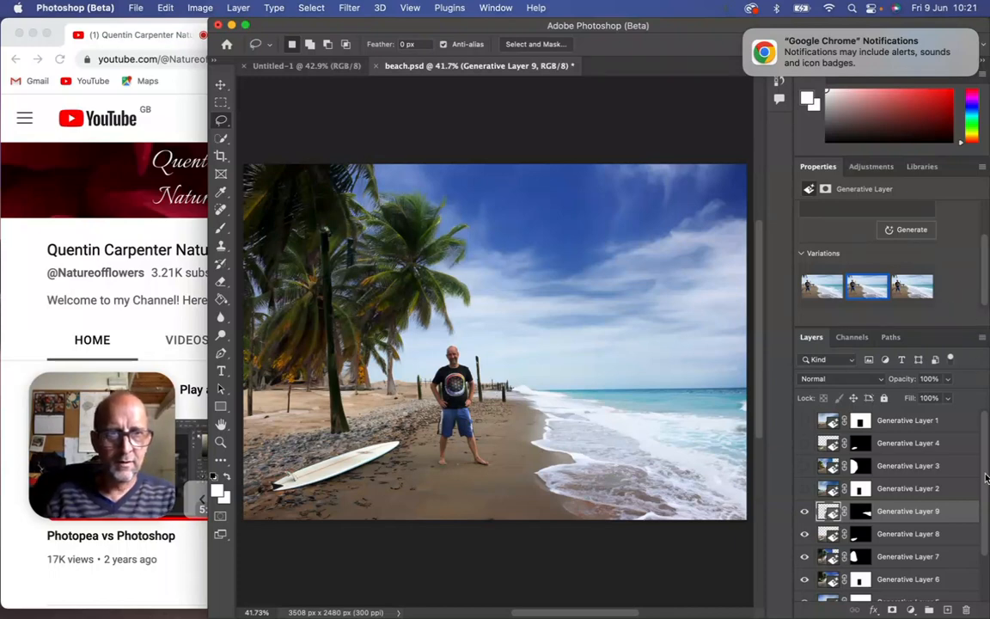
# Apply Sky Replacement with the fifth Blue Skies preset, a blue sky with white clouds, output to new layers.
pyautogui.moveTo(986, 480); pyautogui.dragTo(987, 508)
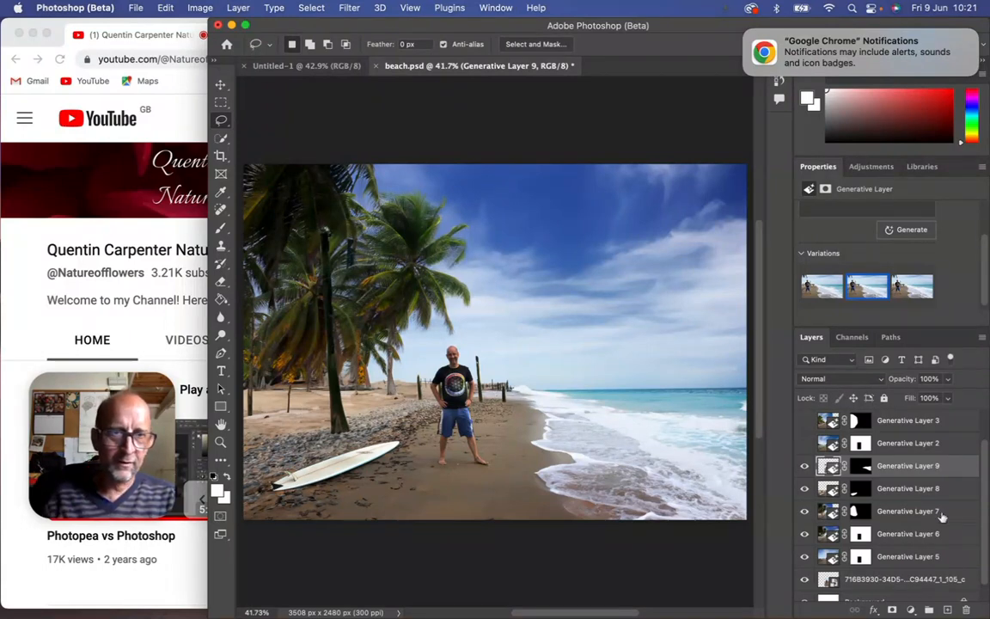
pyautogui.scroll(-1, 986, 490)
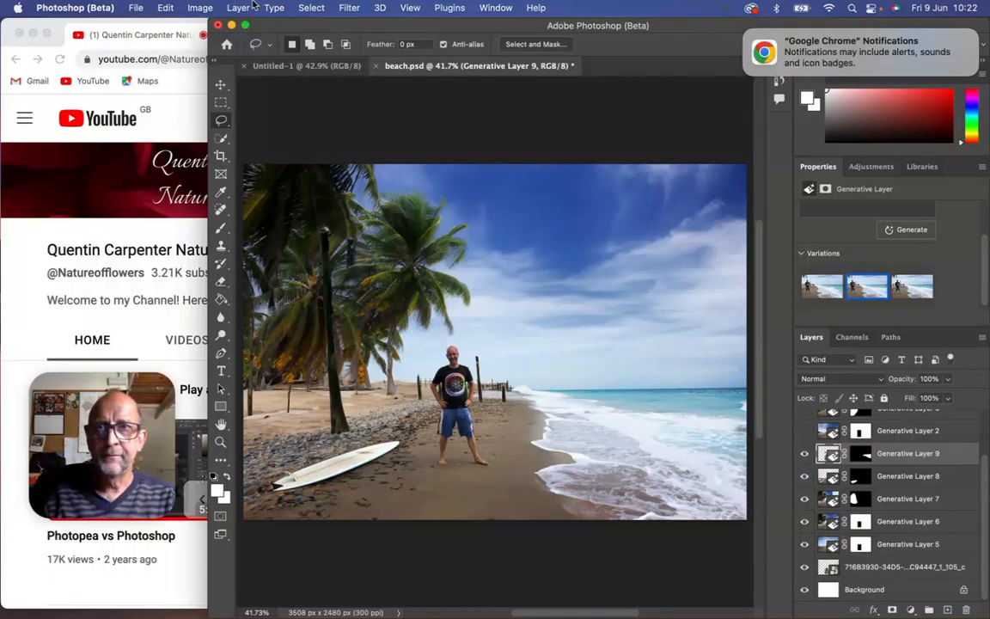
pyautogui.click(198, 9)
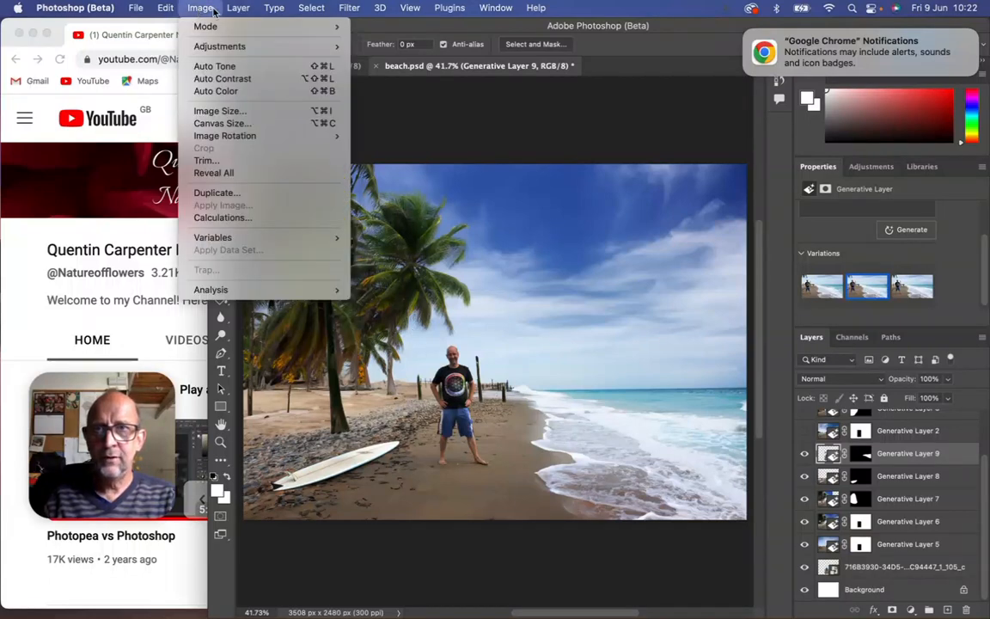
pyautogui.moveTo(166, 9)
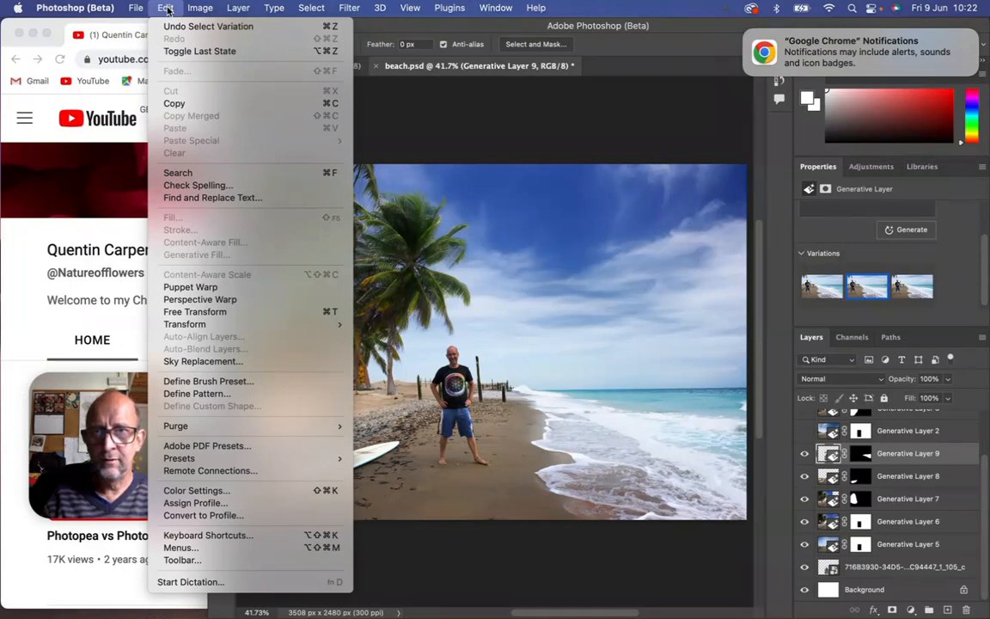
pyautogui.click(223, 362)
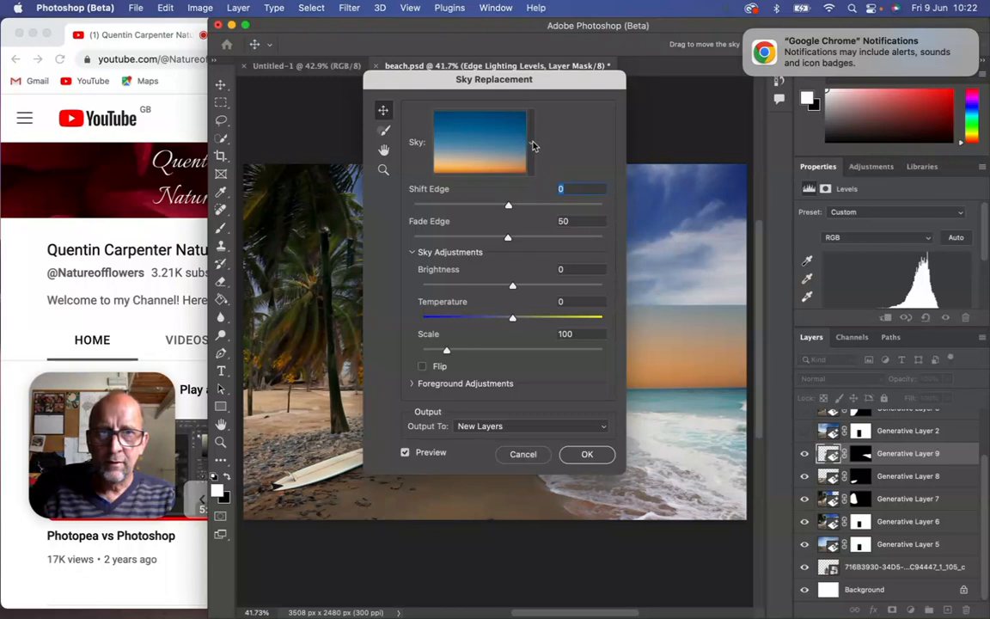
pyautogui.click(532, 151)
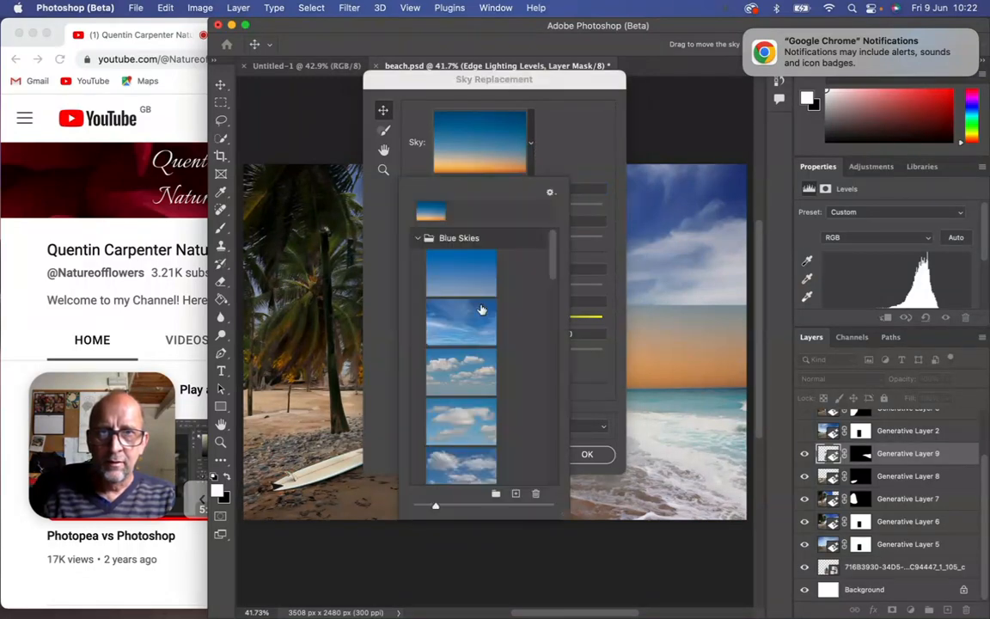
pyautogui.click(464, 372)
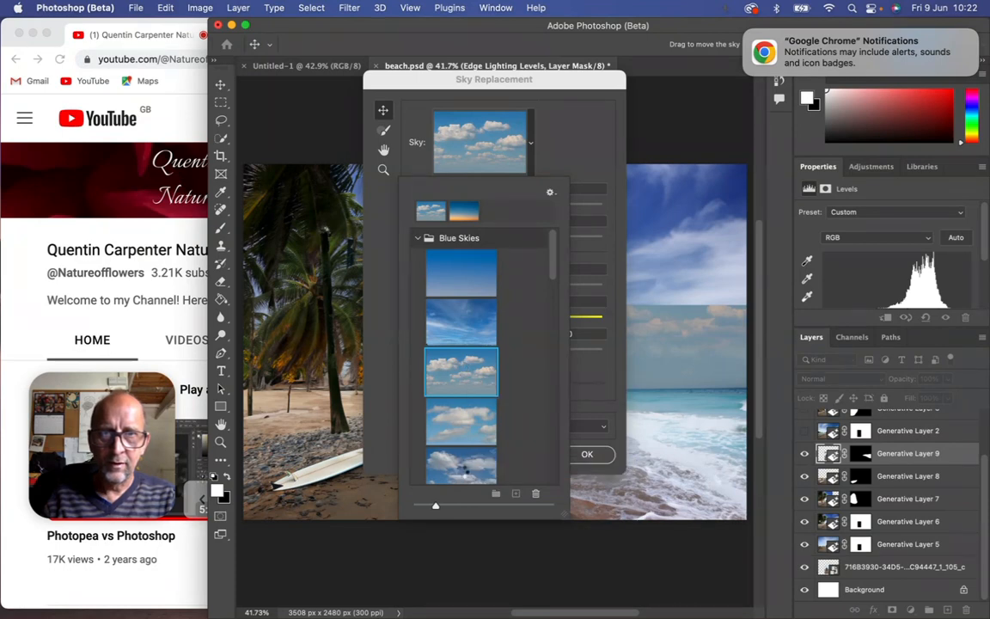
pyautogui.click(461, 469)
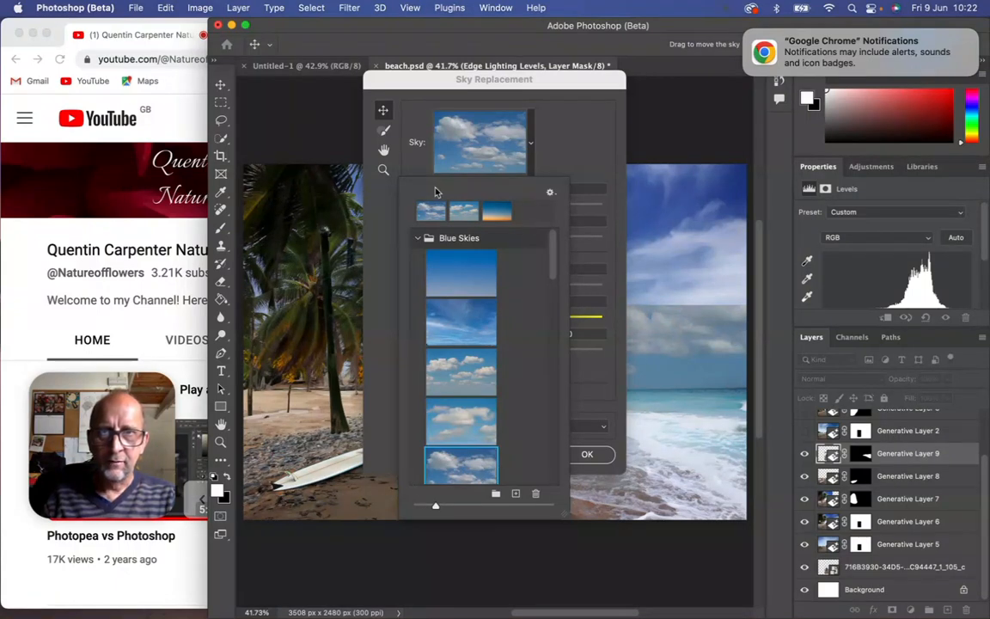
pyautogui.click(585, 453)
pyautogui.click(584, 454)
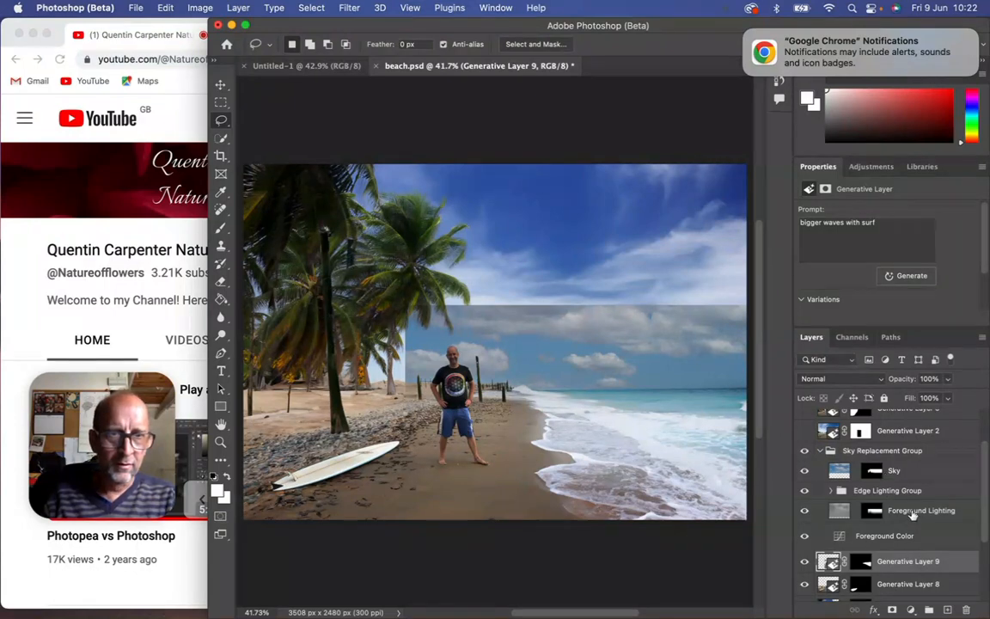
# Hide the Sky Replacement Group and delete it from the document.
pyautogui.click(805, 456)
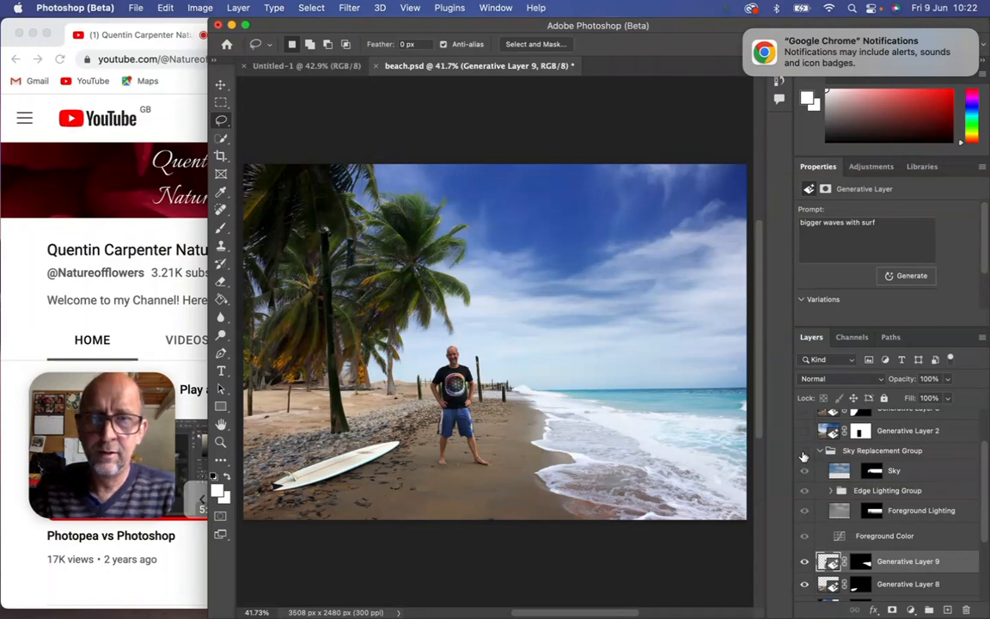
pyautogui.click(138, 321)
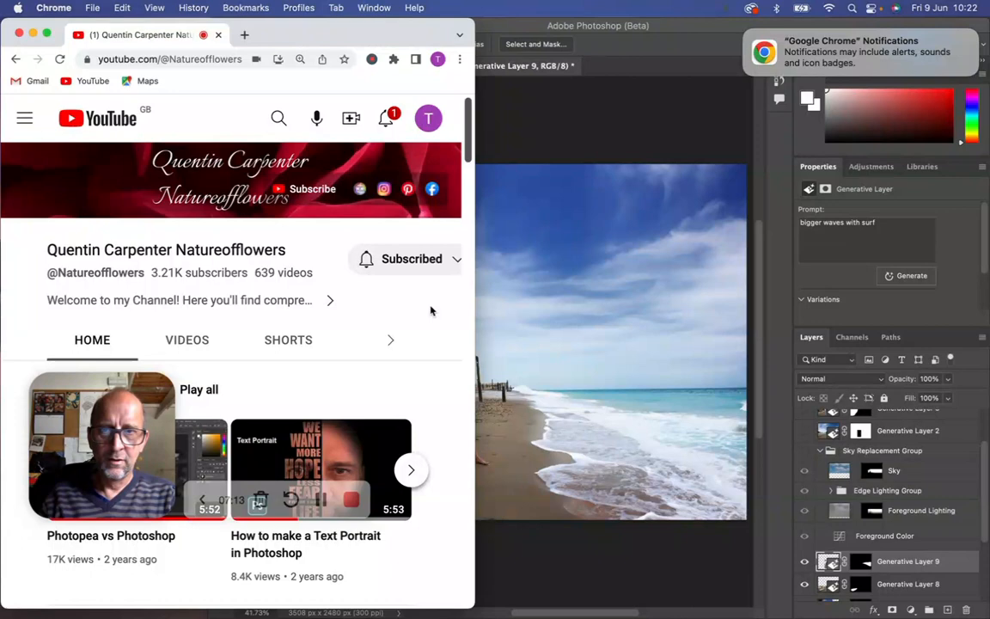
pyautogui.click(548, 145)
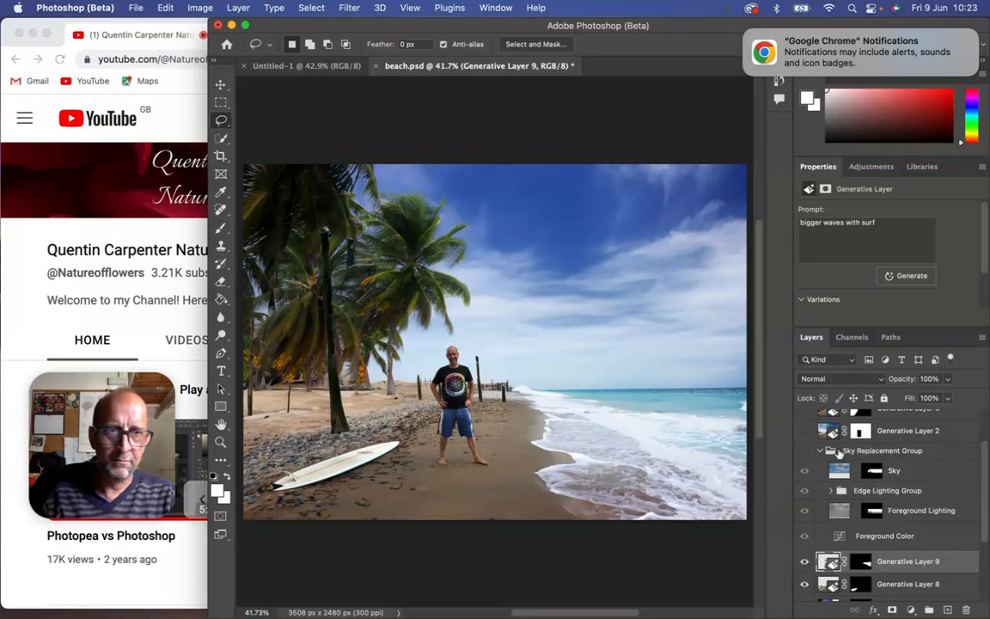
pyautogui.click(867, 452)
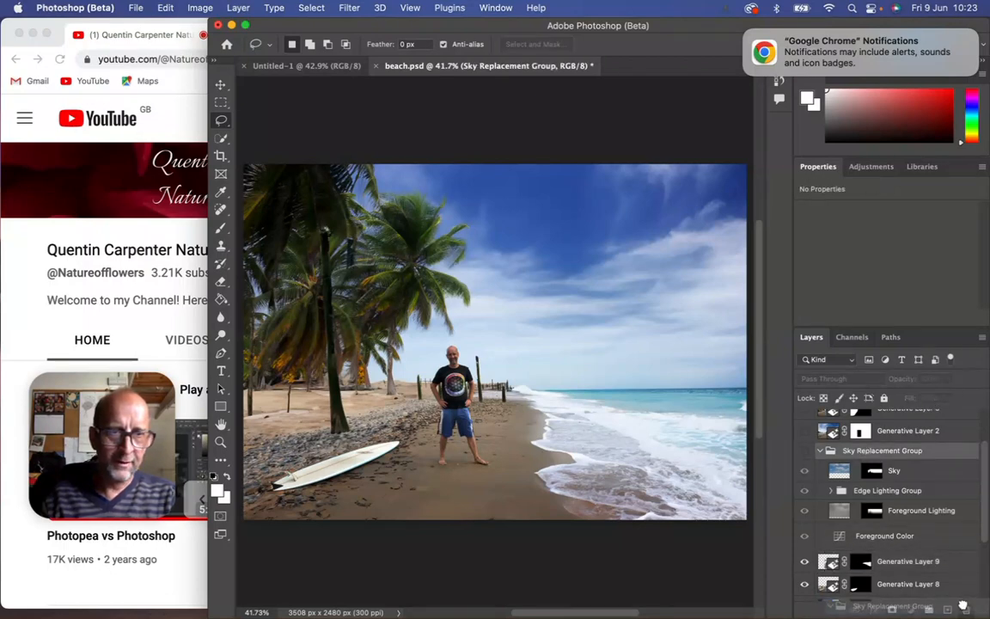
pyautogui.click(966, 610)
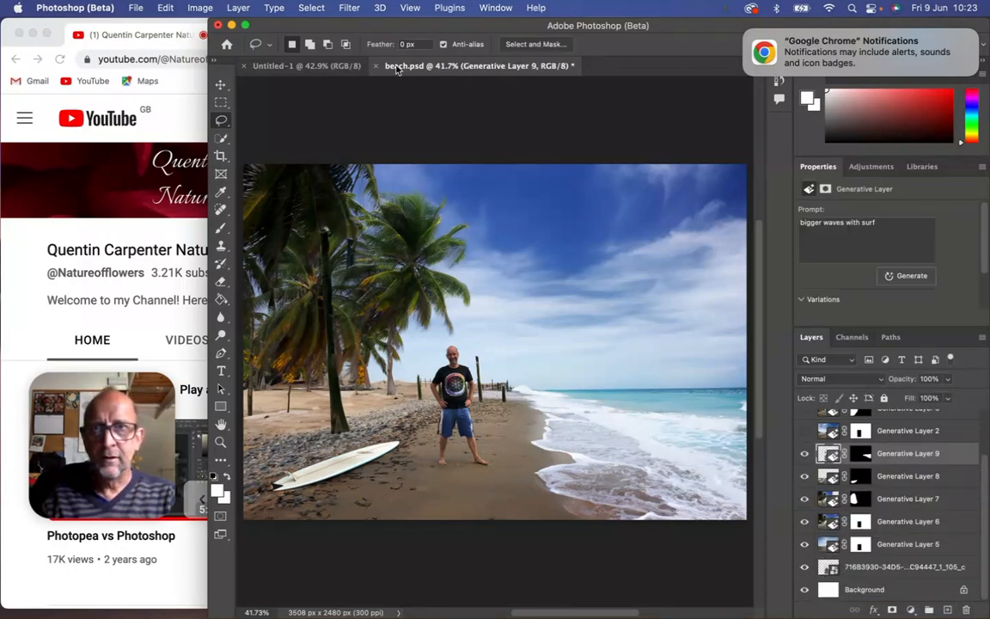
# Select the sky automatically with the Sky selection command.
pyautogui.click(312, 9)
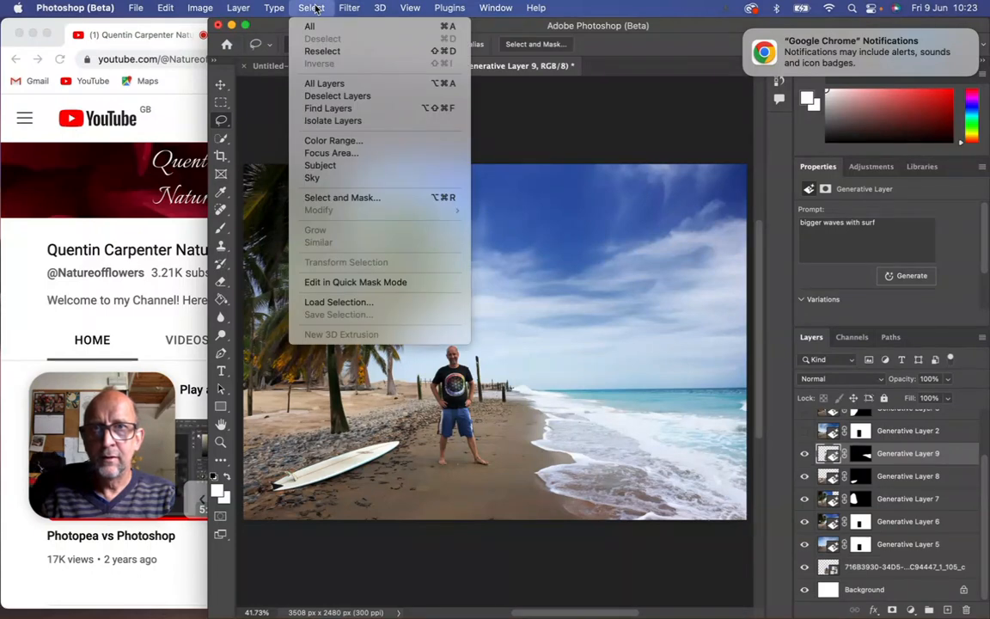
pyautogui.click(350, 182)
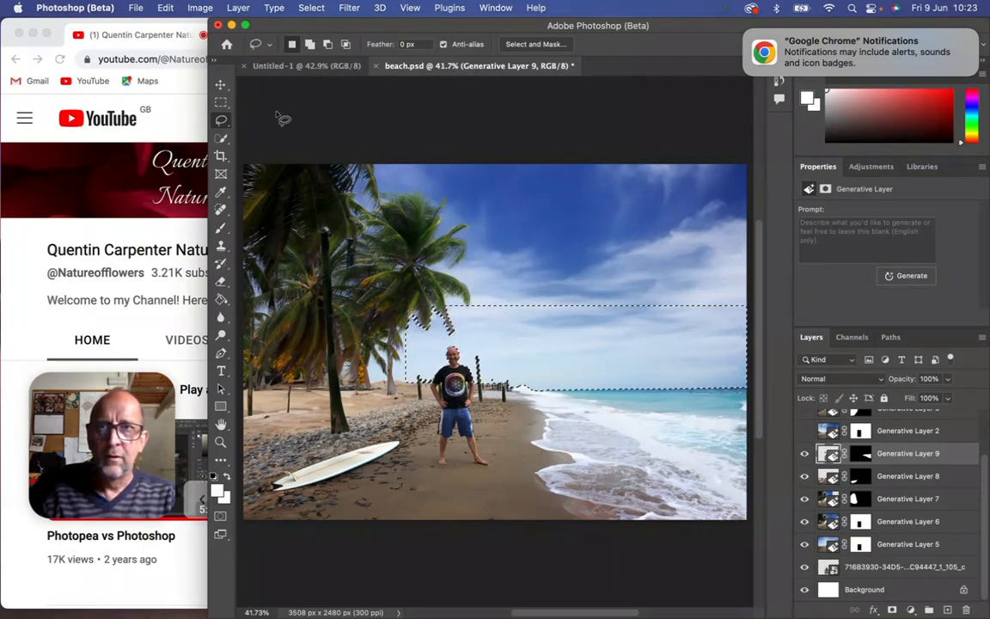
# Try to add the upper sky to the selection with the Quick Selection tool, and undo that addition.
pyautogui.click(221, 137)
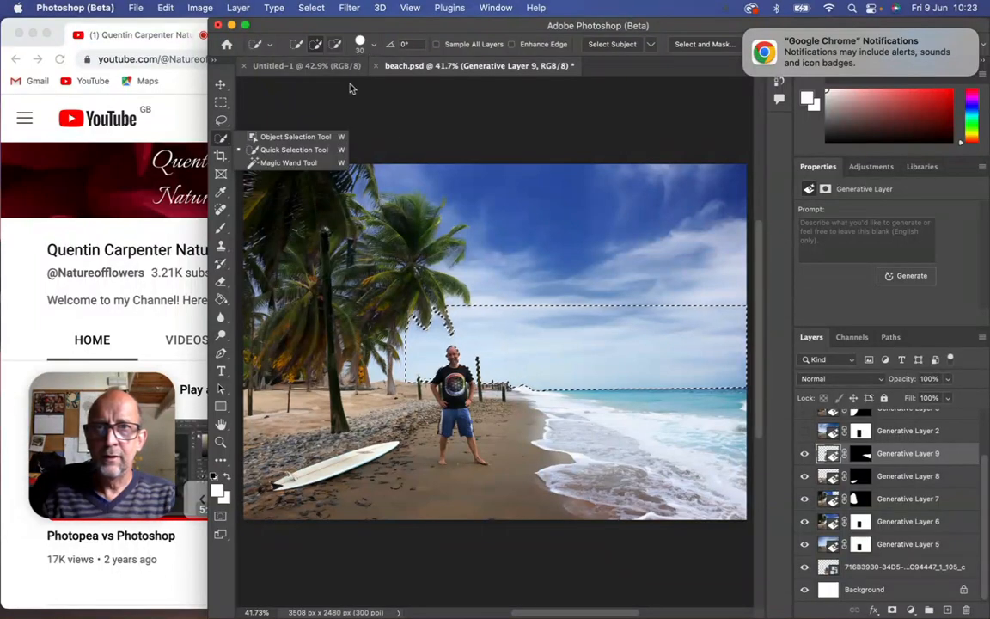
pyautogui.moveTo(473, 199)
pyautogui.mouseDown()
pyautogui.moveTo(504, 210)
pyautogui.moveTo(490, 298)
pyautogui.mouseUp()
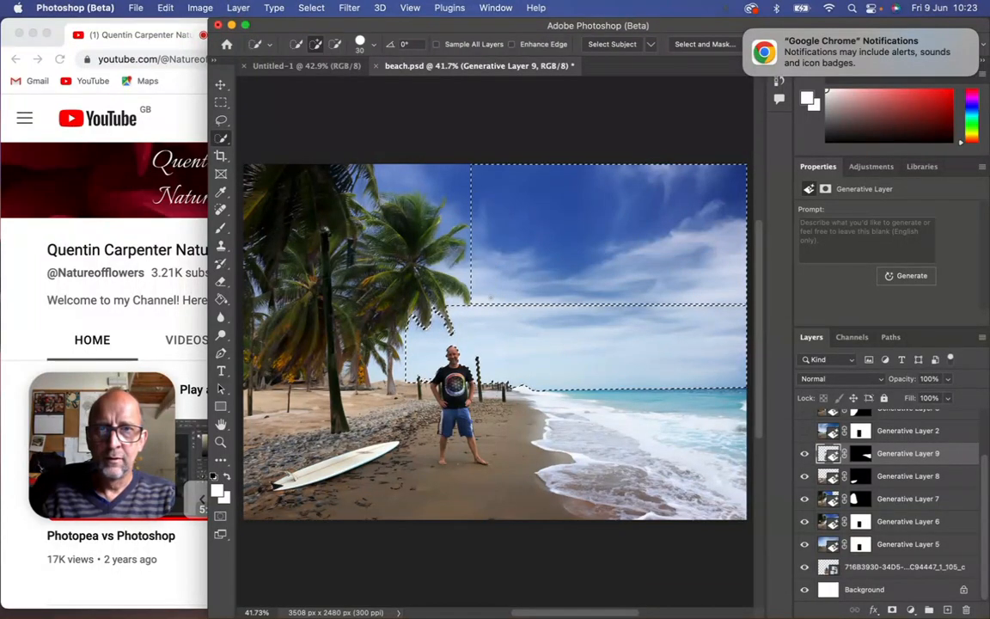
pyautogui.press('super+z')
pyautogui.scroll(2, 986, 497)
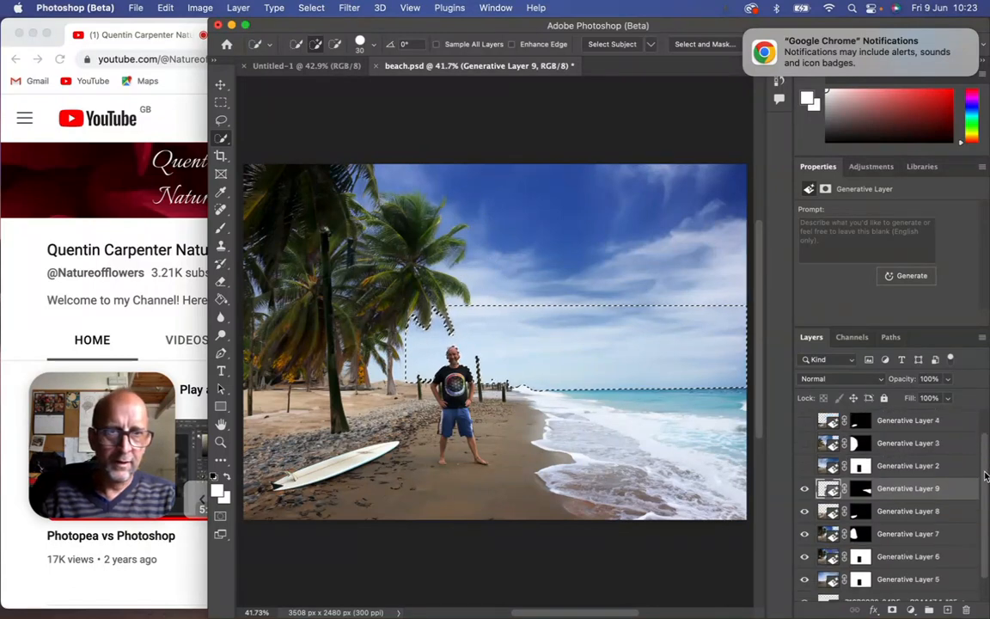
# Add a new empty layer above Generative Layer 9, clear the sky selection, and hide the new layer.
pyautogui.scroll(-2, 987, 497)
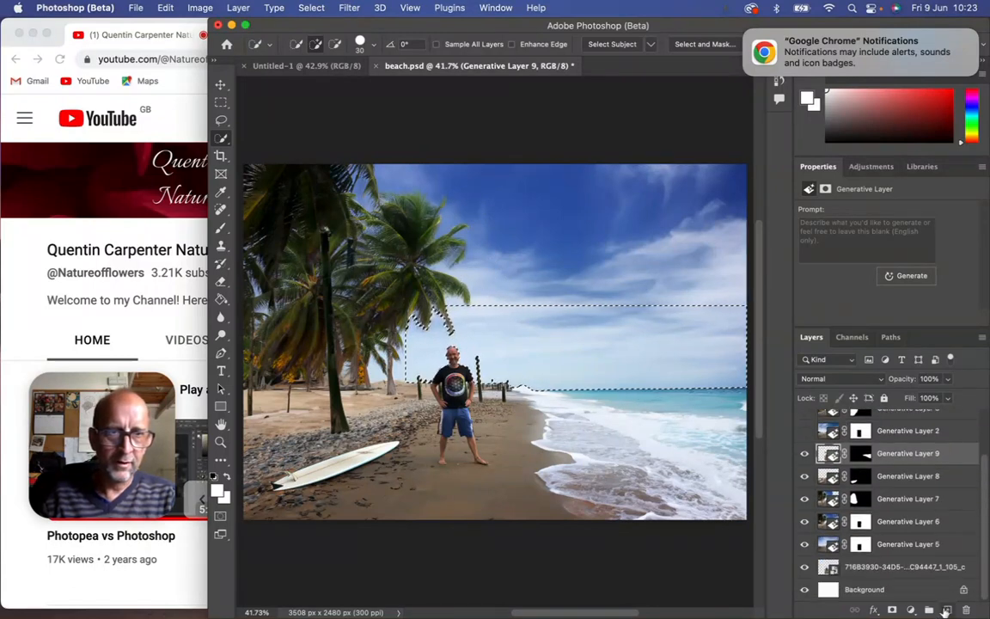
pyautogui.click(947, 610)
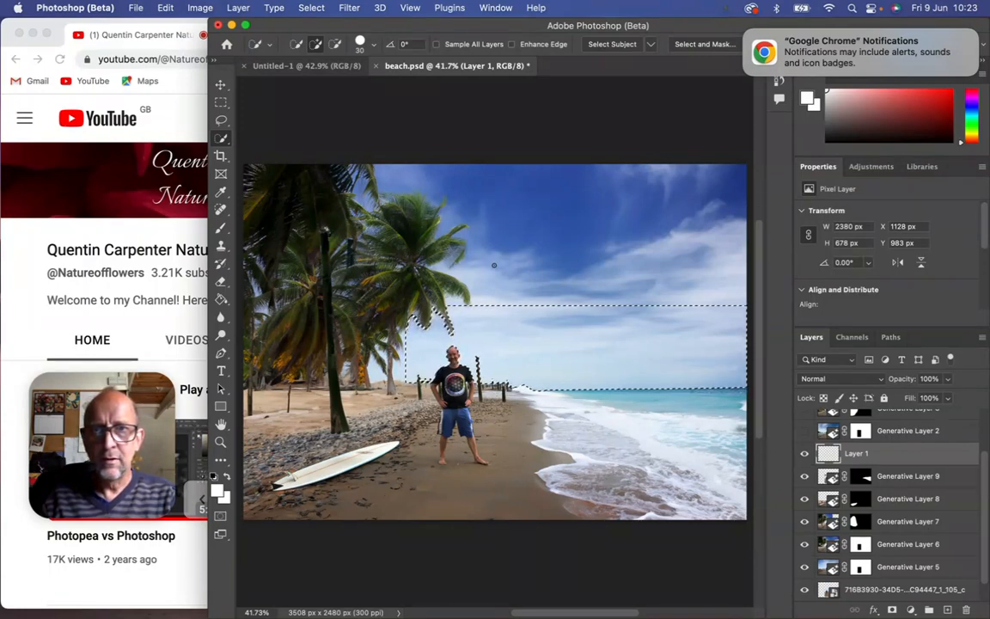
pyautogui.moveTo(495, 300)
pyautogui.mouseDown()
pyautogui.moveTo(495, 236)
pyautogui.moveTo(423, 181)
pyautogui.moveTo(656, 248)
pyautogui.mouseUp()
pyautogui.press('super+d')
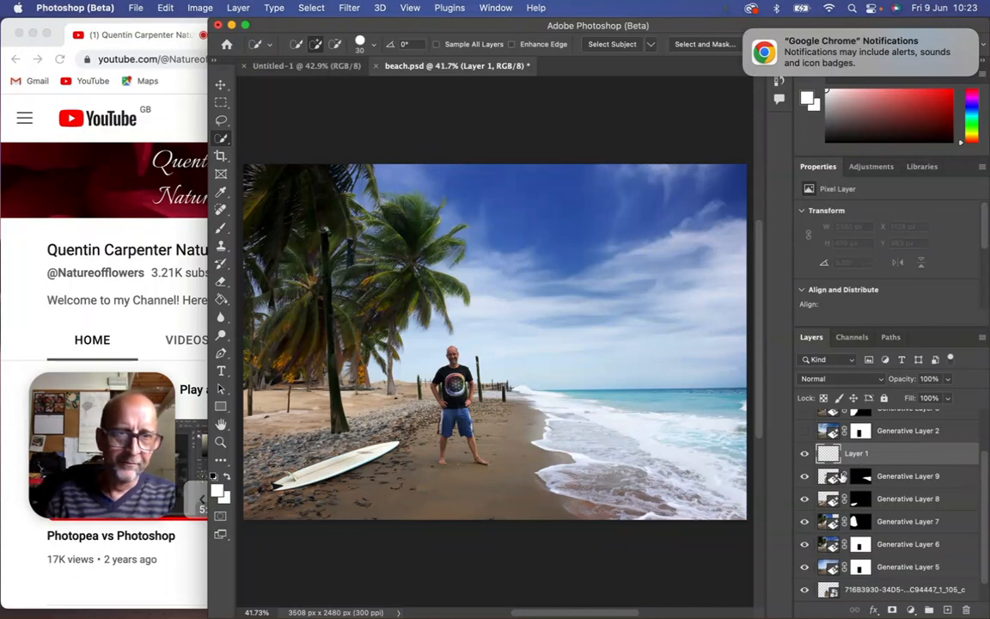
pyautogui.click(804, 456)
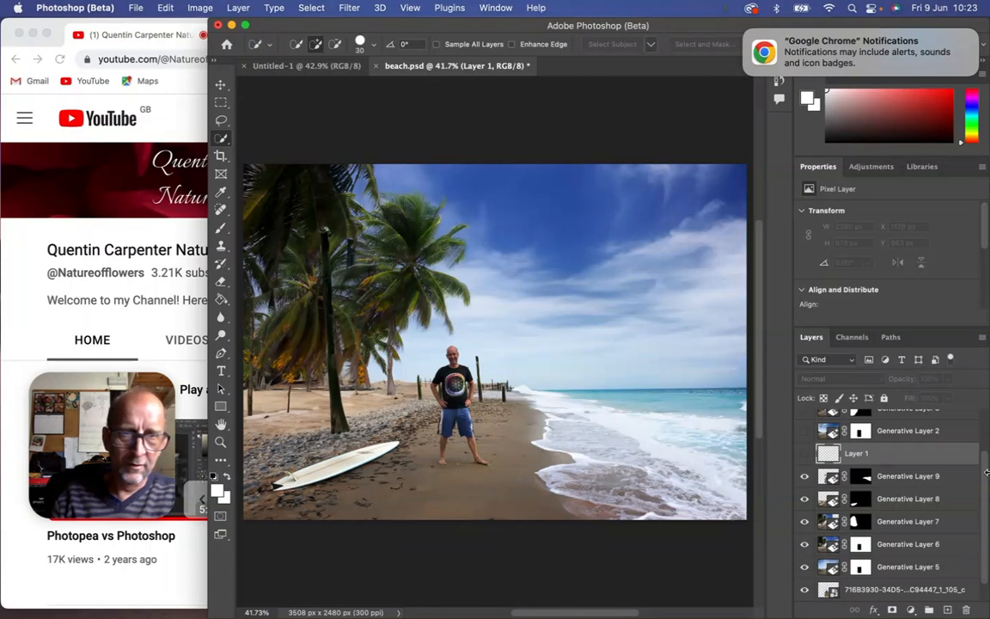
# Lasso the open sky around the palms and the man, and run Generative Fill with the prompt "sunrise sky with small clouds".
pyautogui.click(221, 119)
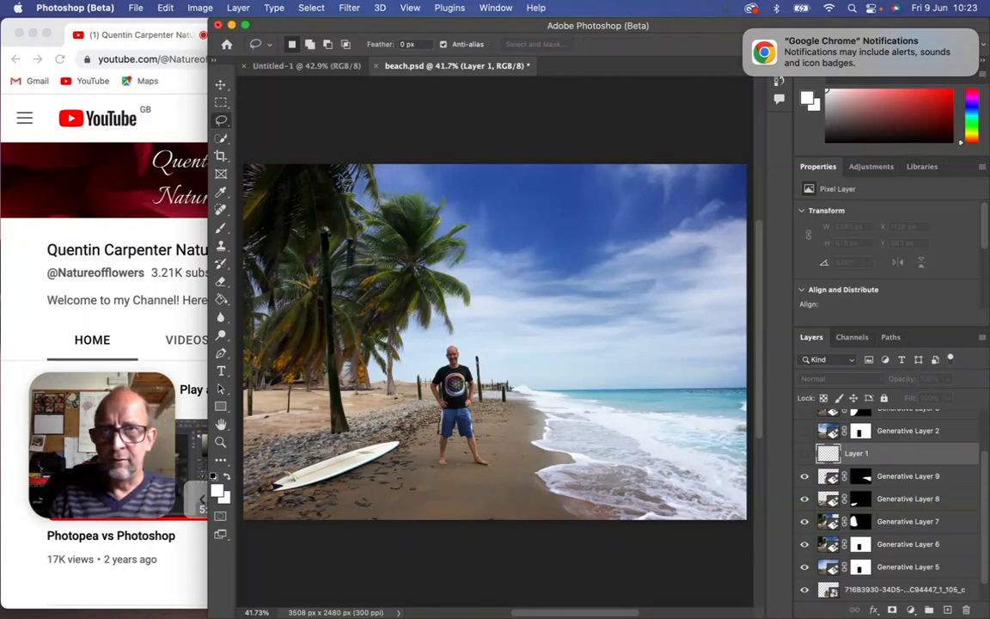
pyautogui.moveTo(368, 162)
pyautogui.mouseDown()
pyautogui.moveTo(396, 197)
pyautogui.moveTo(457, 211)
pyautogui.moveTo(471, 268)
pyautogui.moveTo(474, 293)
pyautogui.moveTo(417, 326)
pyautogui.moveTo(401, 369)
pyautogui.moveTo(426, 374)
pyautogui.moveTo(433, 347)
pyautogui.moveTo(484, 332)
pyautogui.moveTo(515, 380)
pyautogui.moveTo(553, 392)
pyautogui.moveTo(708, 398)
pyautogui.moveTo(739, 360)
pyautogui.moveTo(751, 138)
pyautogui.moveTo(372, 126)
pyautogui.mouseUp()
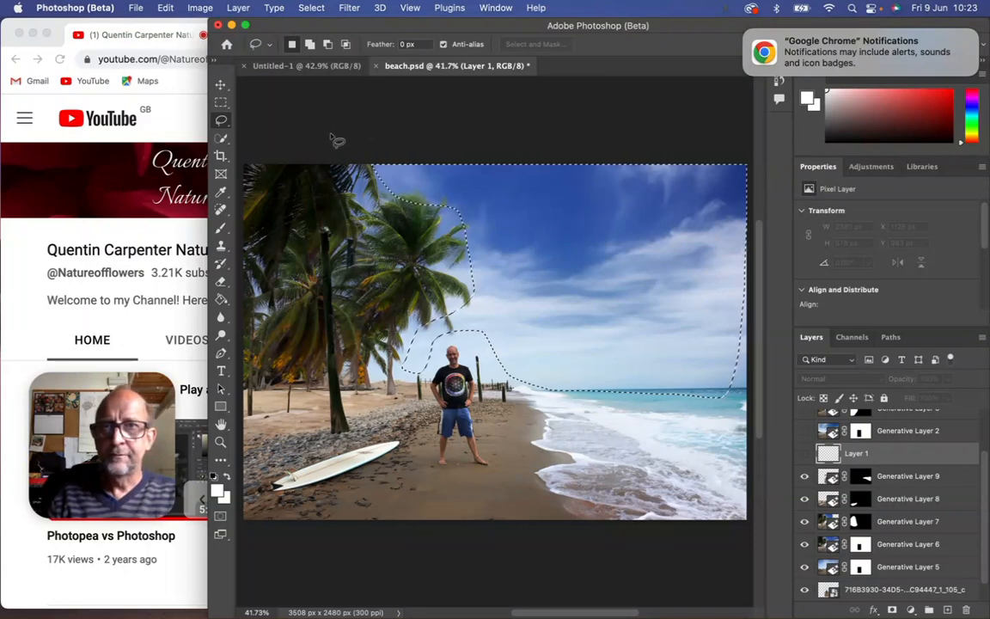
pyautogui.click(166, 8)
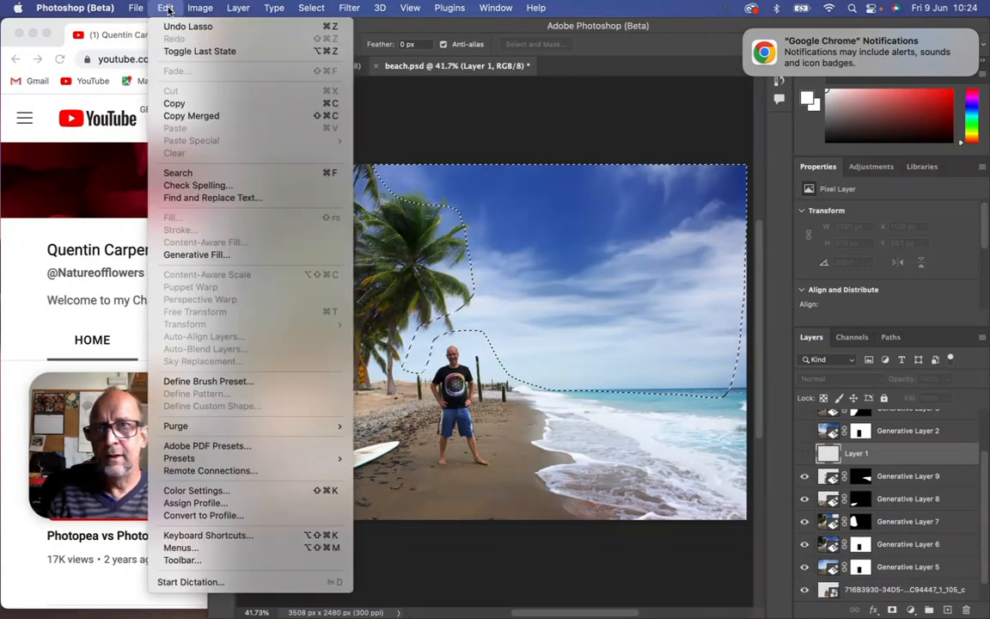
pyautogui.click(210, 255)
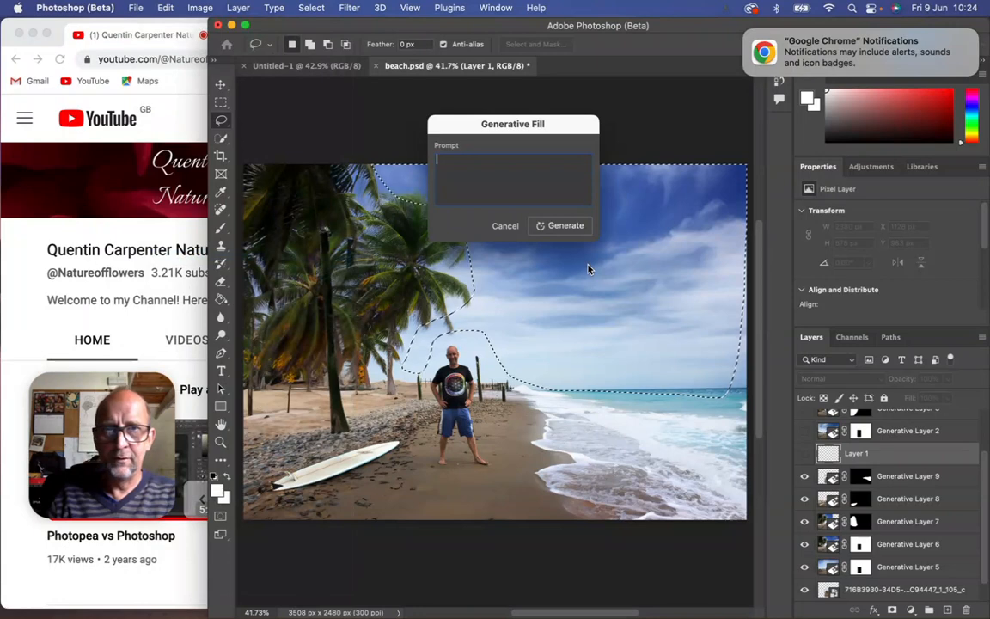
pyautogui.write('sunset s')
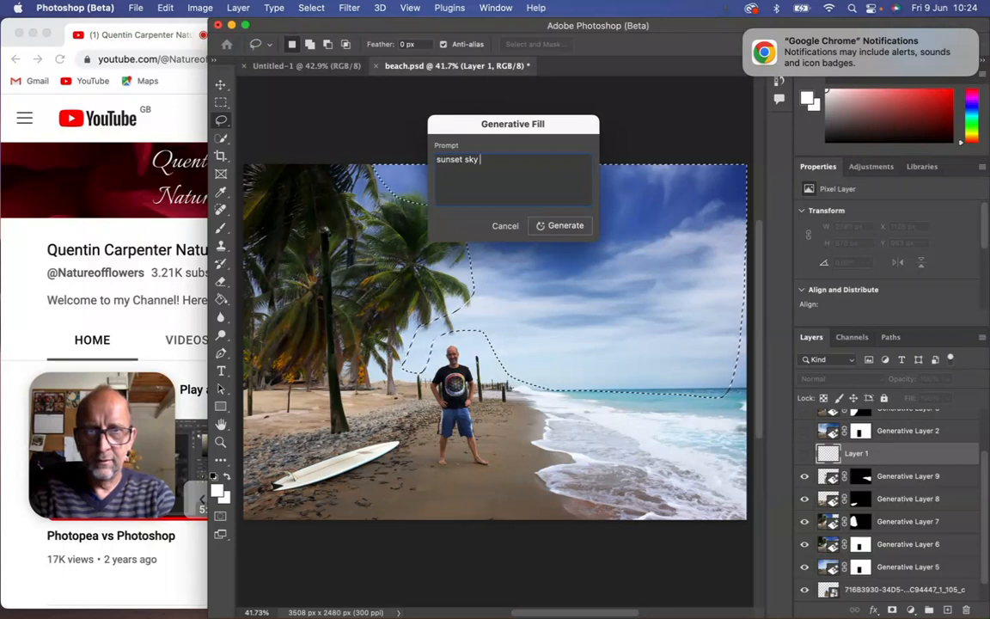
pyautogui.write('ky')
pyautogui.press('BackSpace')
pyautogui.press('BackSpace')
pyautogui.press('BackSpace')
pyautogui.press('BackSpace')
pyautogui.write('ri')
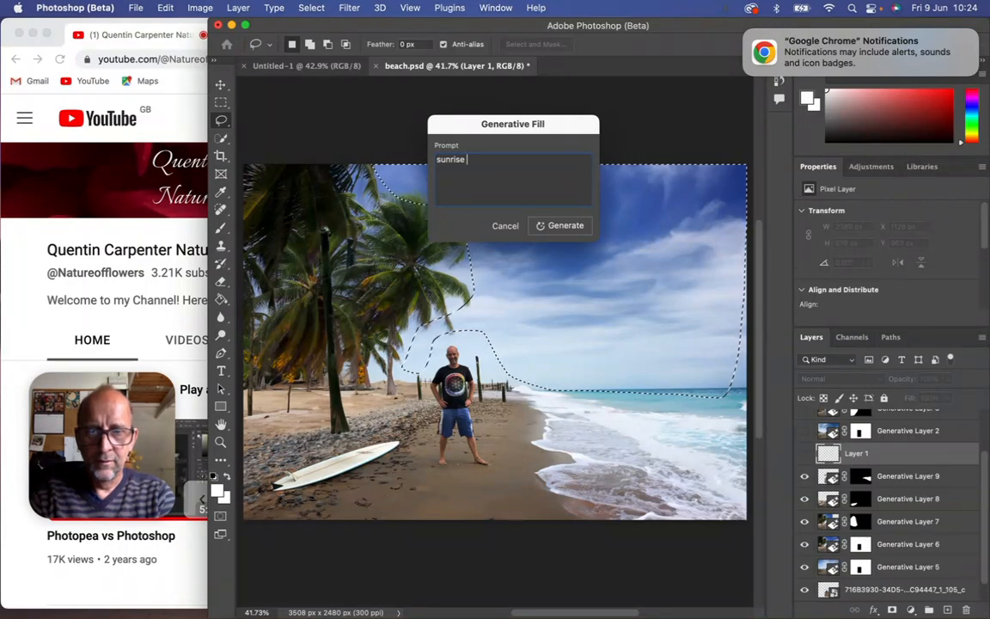
pyautogui.write('se sky with')
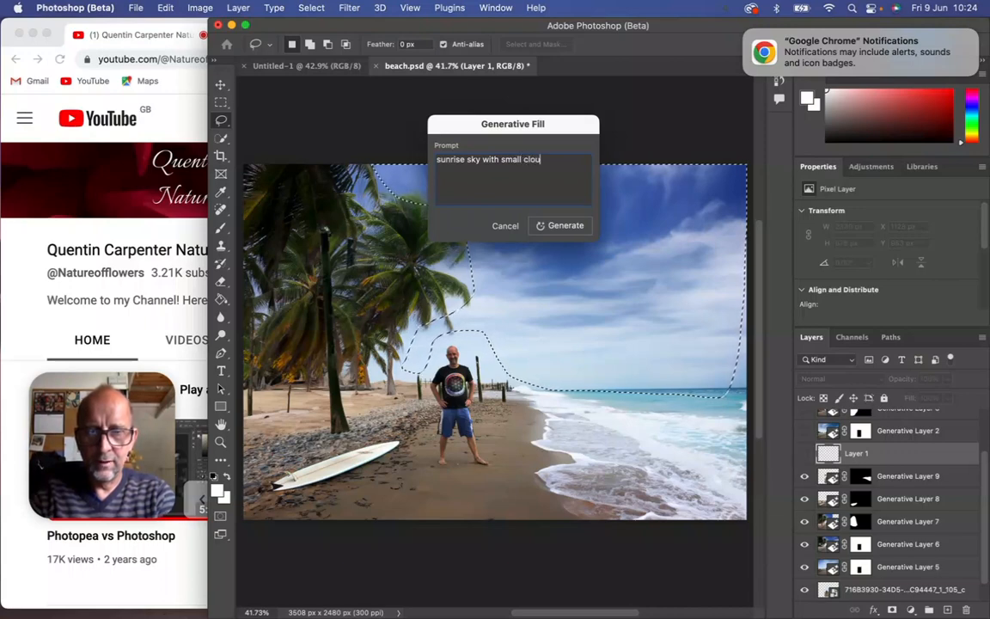
pyautogui.write('small clouds')
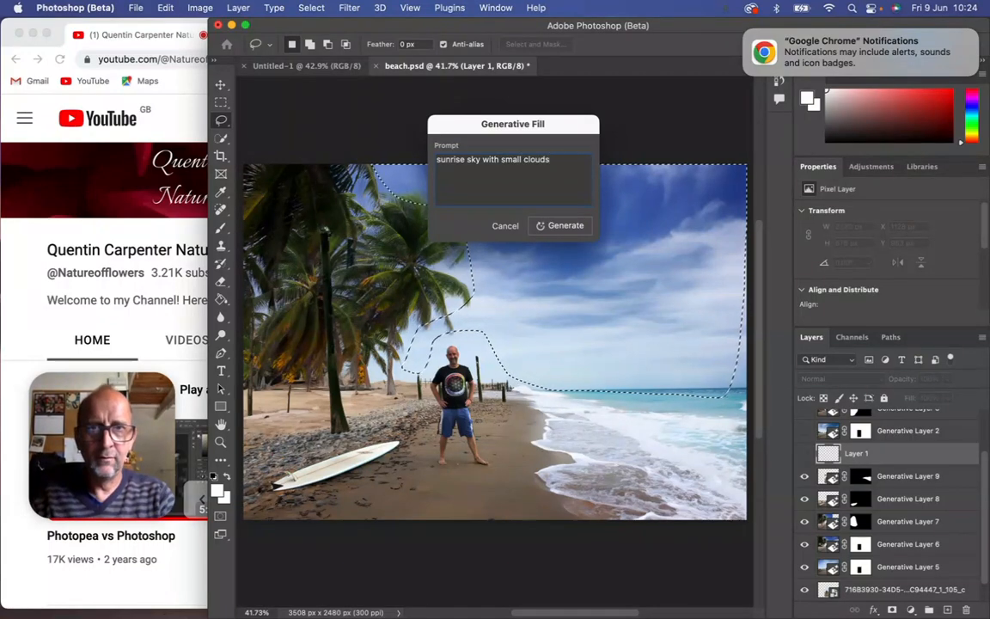
pyautogui.click(557, 225)
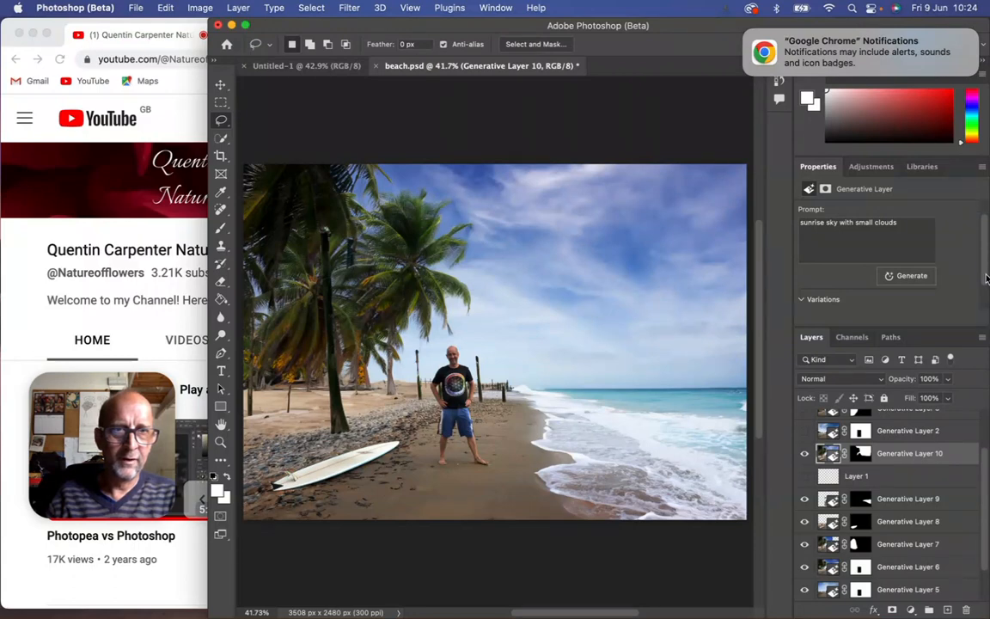
# Compare the generated sky variations and choose the third one, with warm sunlit clouds along the upper edge.
pyautogui.scroll(-2, 888, 253)
pyautogui.click(869, 287)
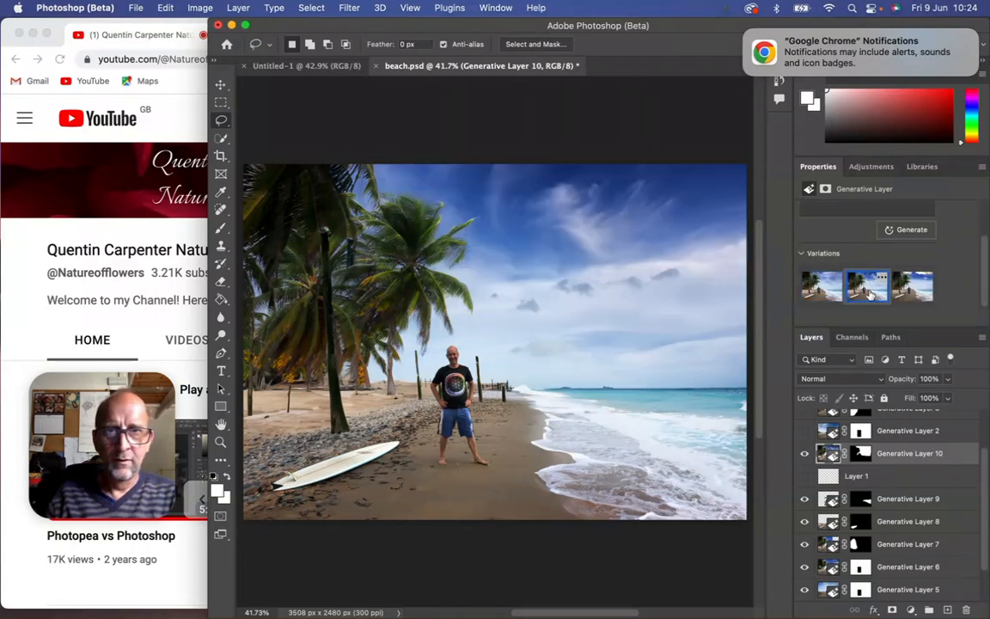
pyautogui.click(913, 292)
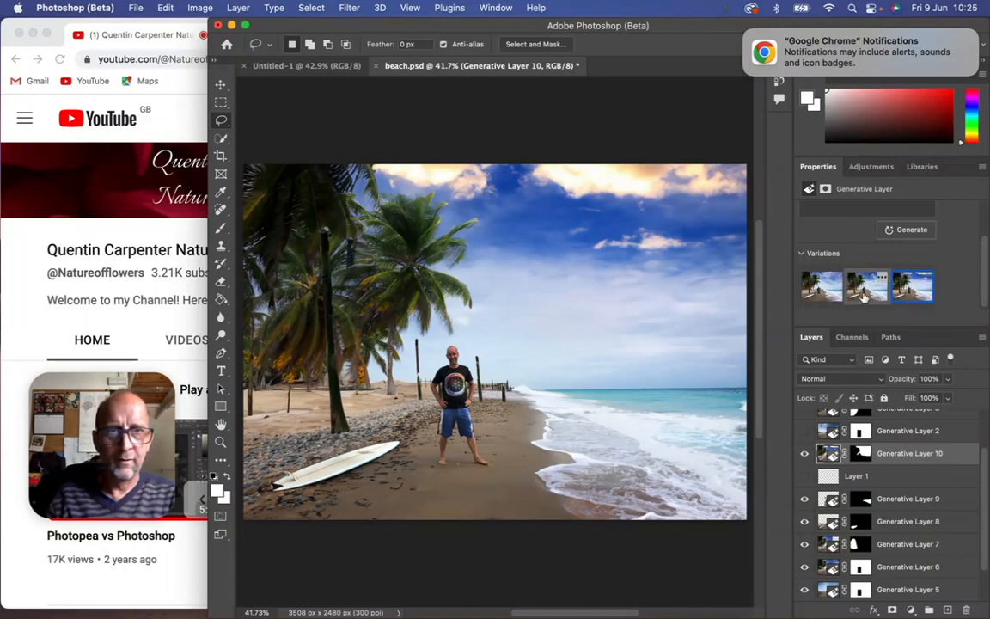
pyautogui.click(866, 290)
pyautogui.click(821, 292)
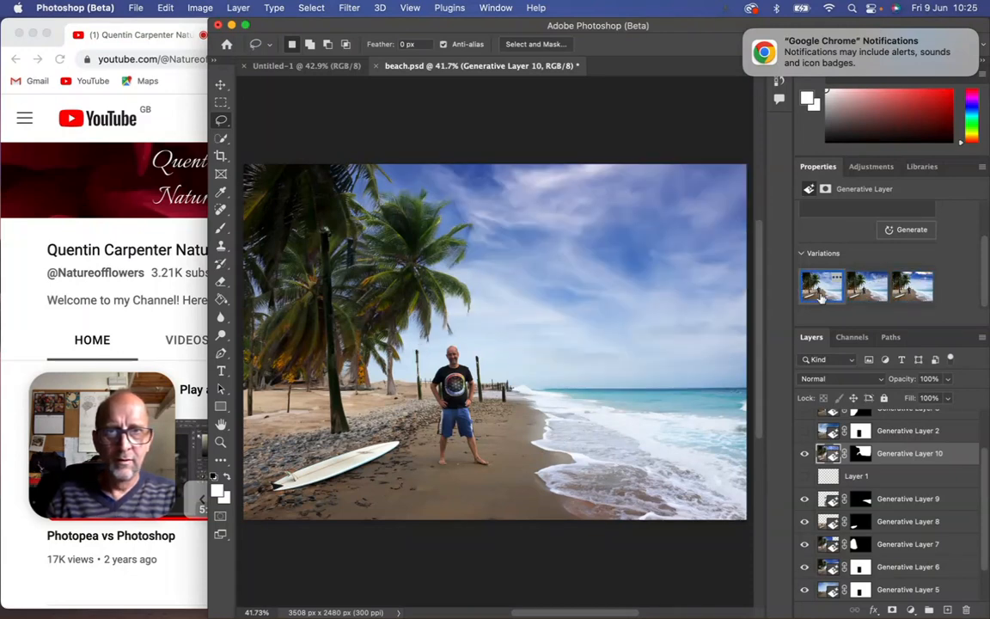
pyautogui.click(864, 293)
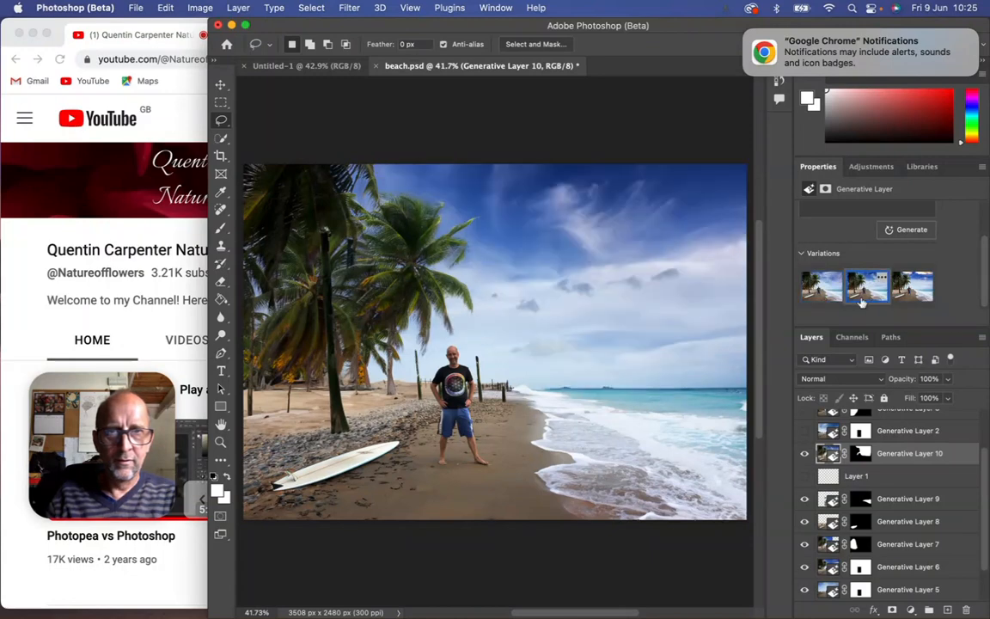
pyautogui.click(908, 292)
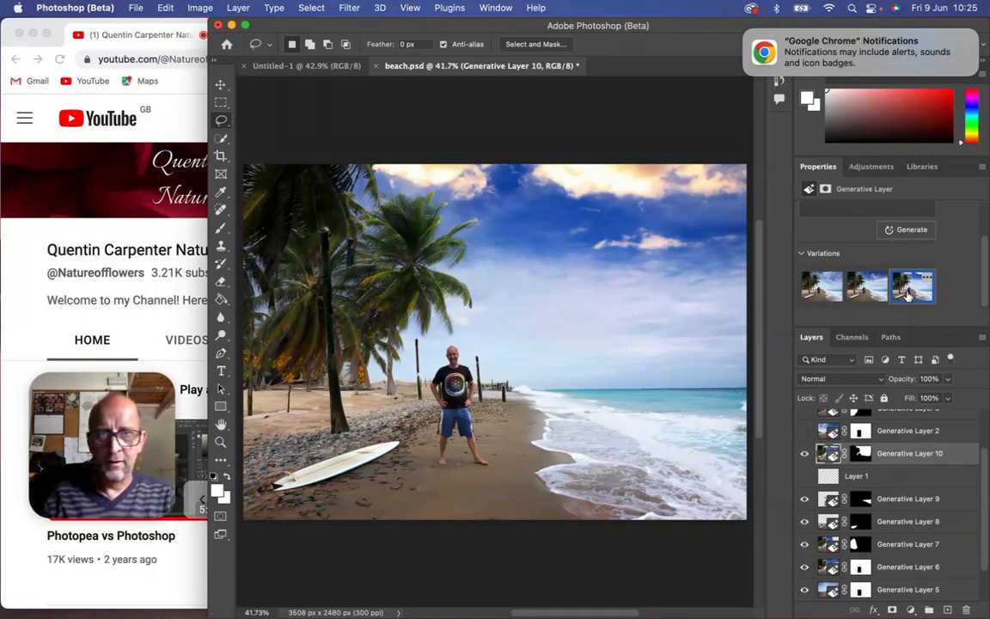
# Lasso the posts on each side of the man in turn and replace each area using Generative Fill with an empty prompt.
pyautogui.moveTo(418, 340)
pyautogui.mouseDown()
pyautogui.moveTo(413, 407)
pyautogui.moveTo(422, 408)
pyautogui.moveTo(415, 337)
pyautogui.mouseUp()
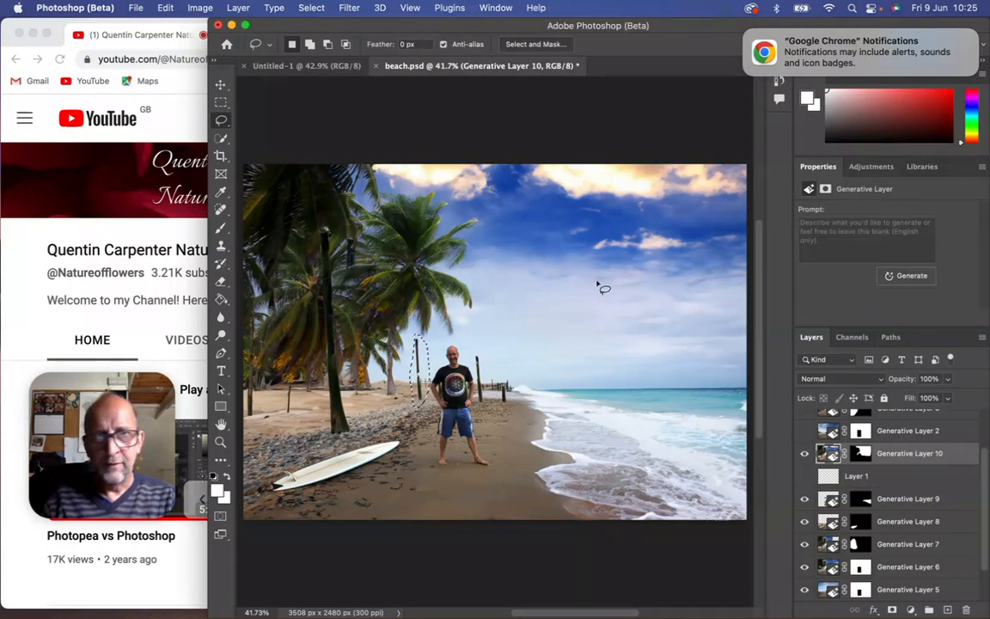
pyautogui.click(898, 278)
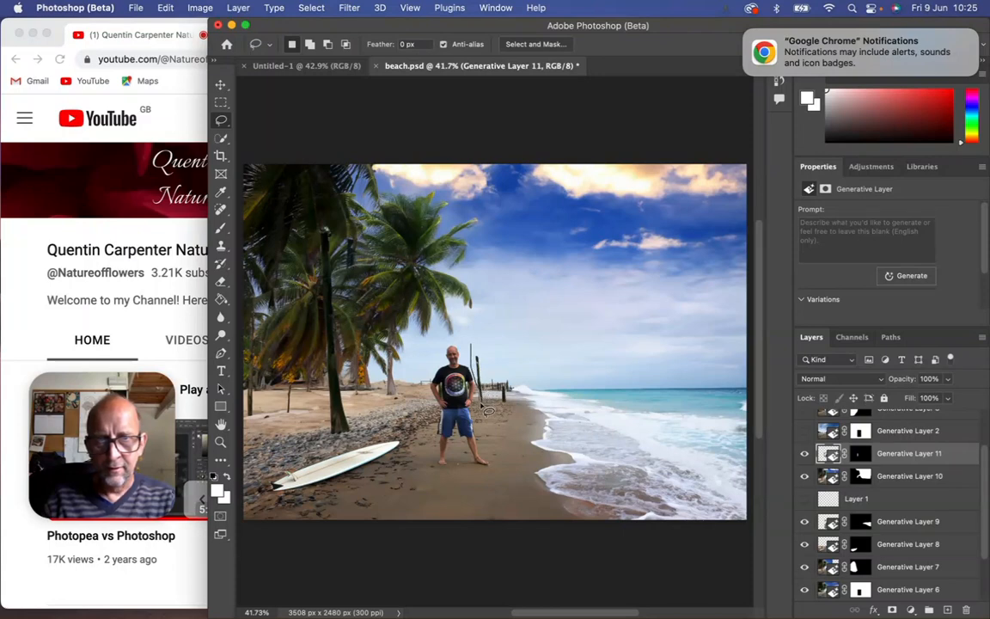
pyautogui.moveTo(514, 410)
pyautogui.mouseDown()
pyautogui.moveTo(535, 395)
pyautogui.moveTo(494, 348)
pyautogui.moveTo(475, 383)
pyautogui.moveTo(508, 409)
pyautogui.mouseUp()
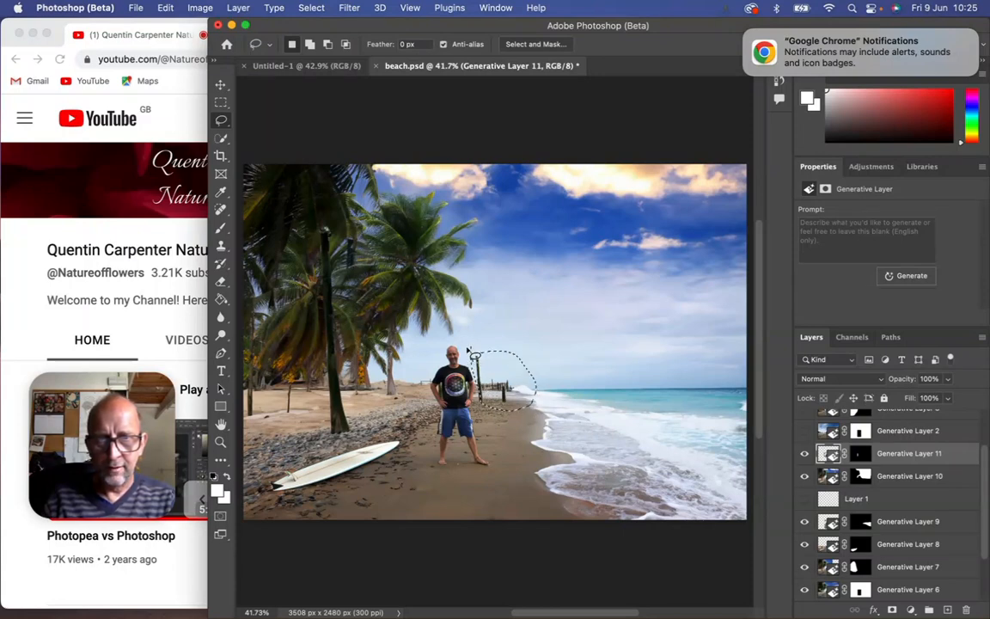
pyautogui.click(909, 277)
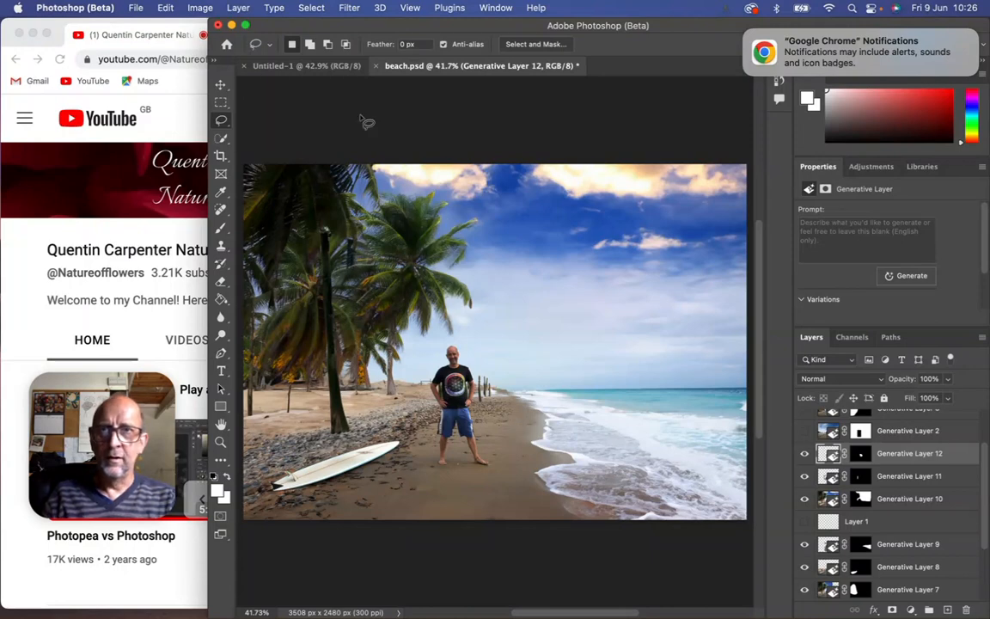
# Save the document as "fake beach.psd" in the Generative Fill Examples folder, in Photoshop format with Maximize Compatibility.
pyautogui.click(137, 8)
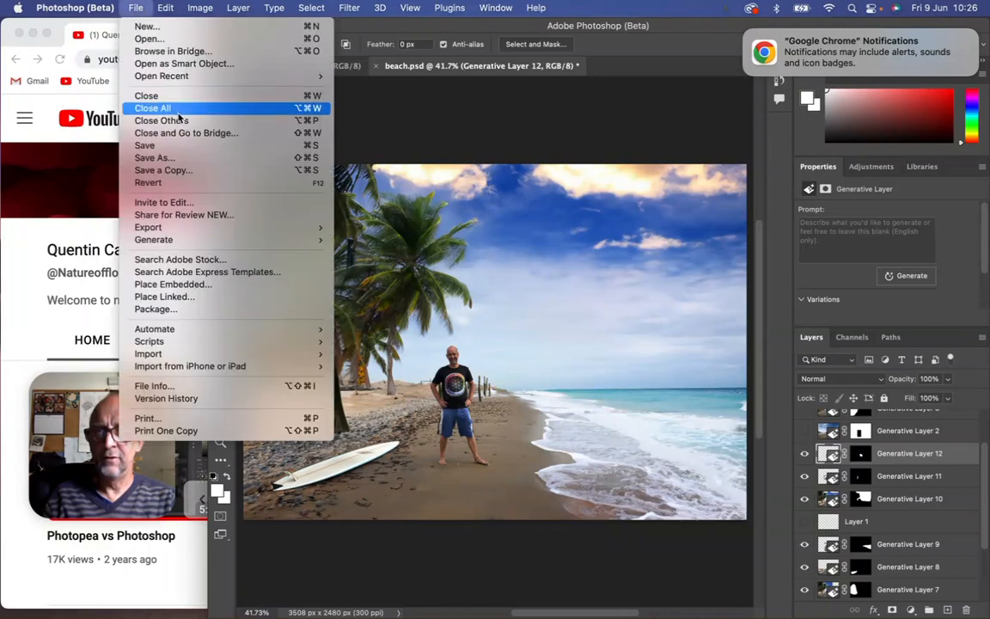
pyautogui.click(188, 159)
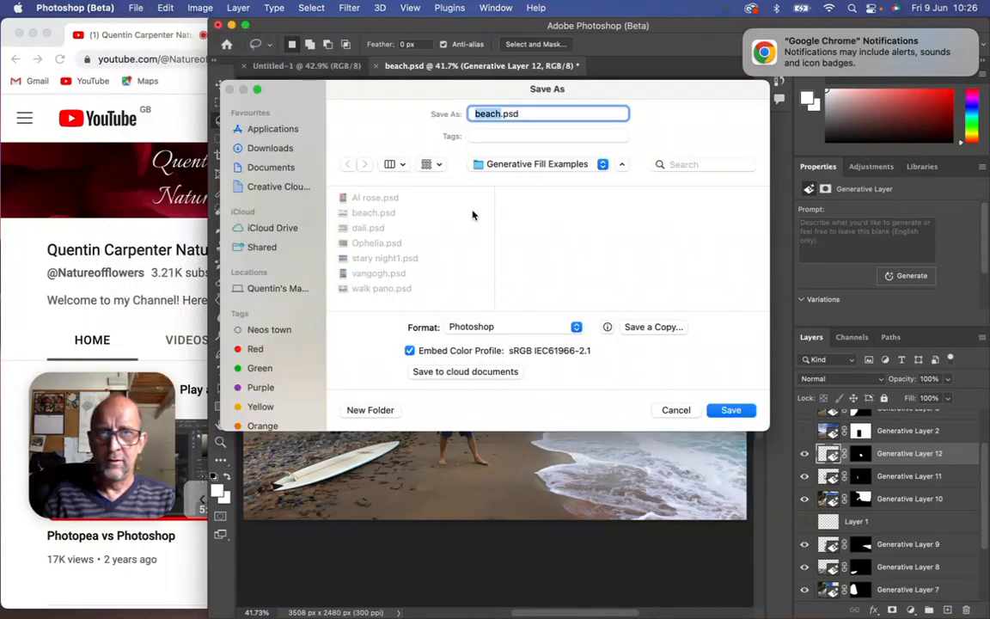
pyautogui.click(477, 117)
pyautogui.write('fa')
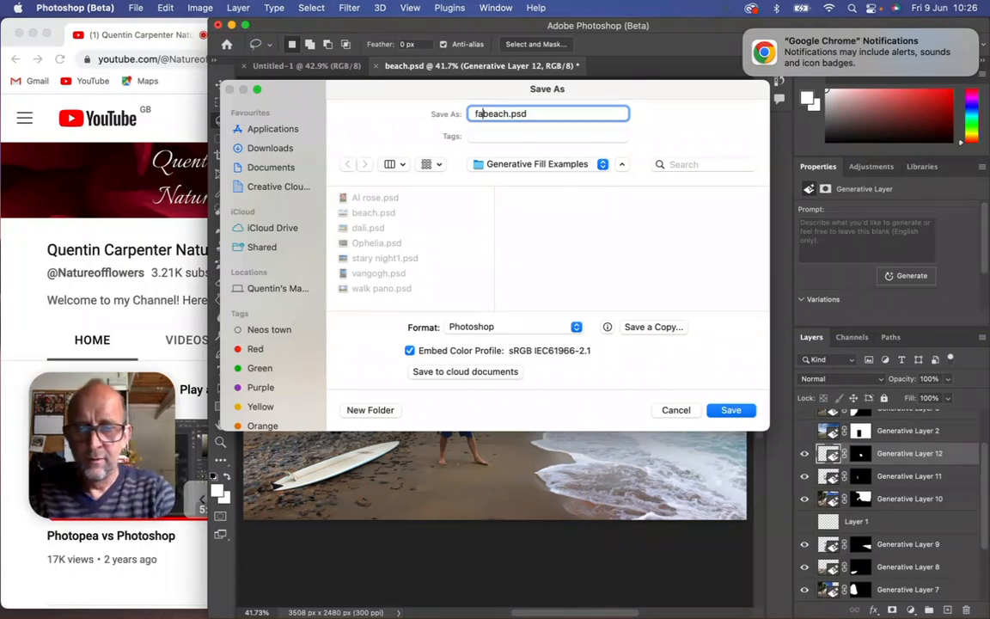
pyautogui.write('ke')
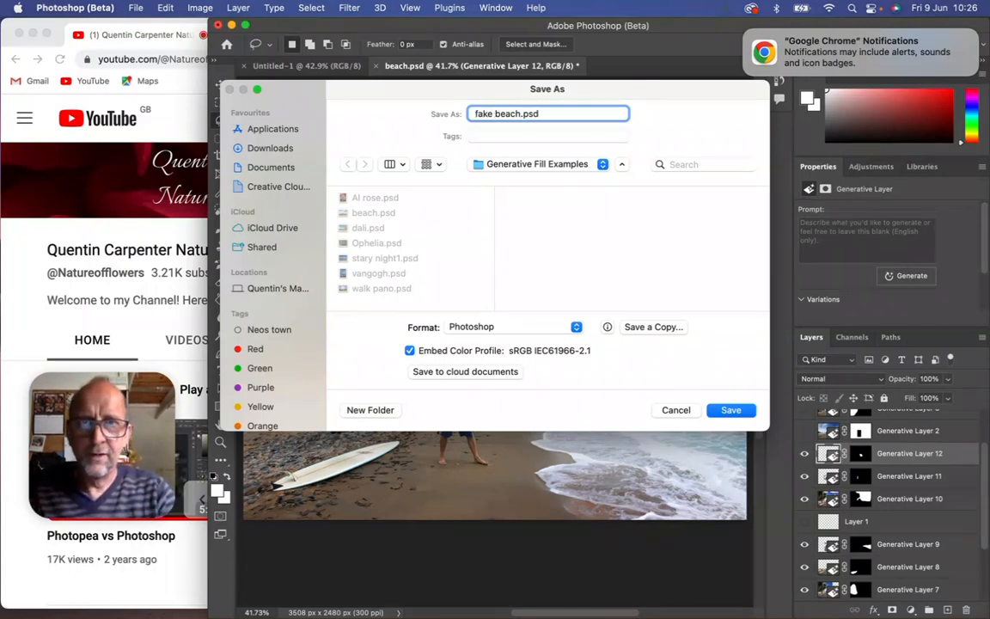
pyautogui.press('Return')
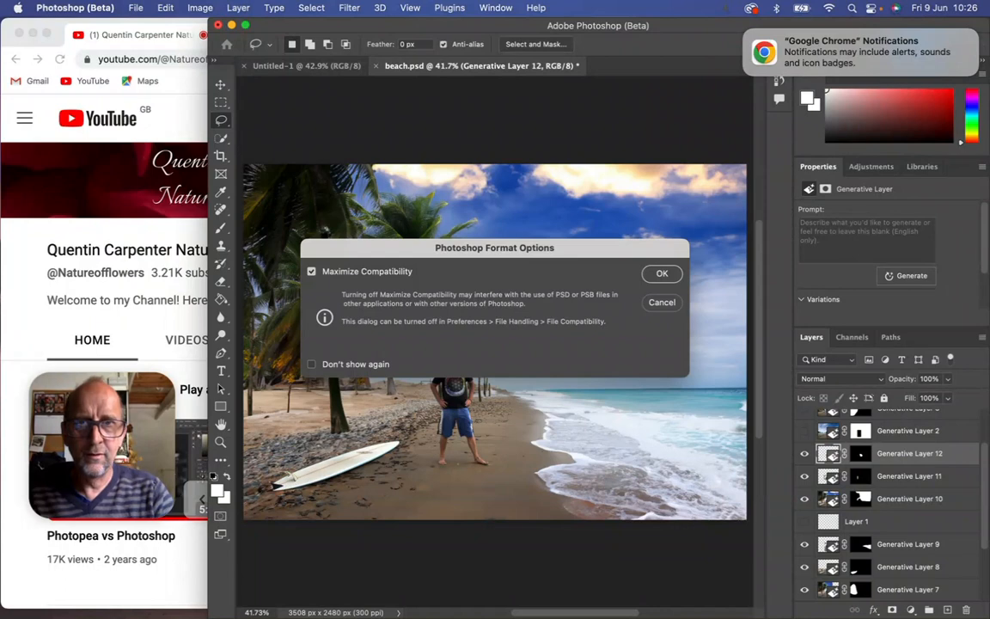
pyautogui.click(661, 274)
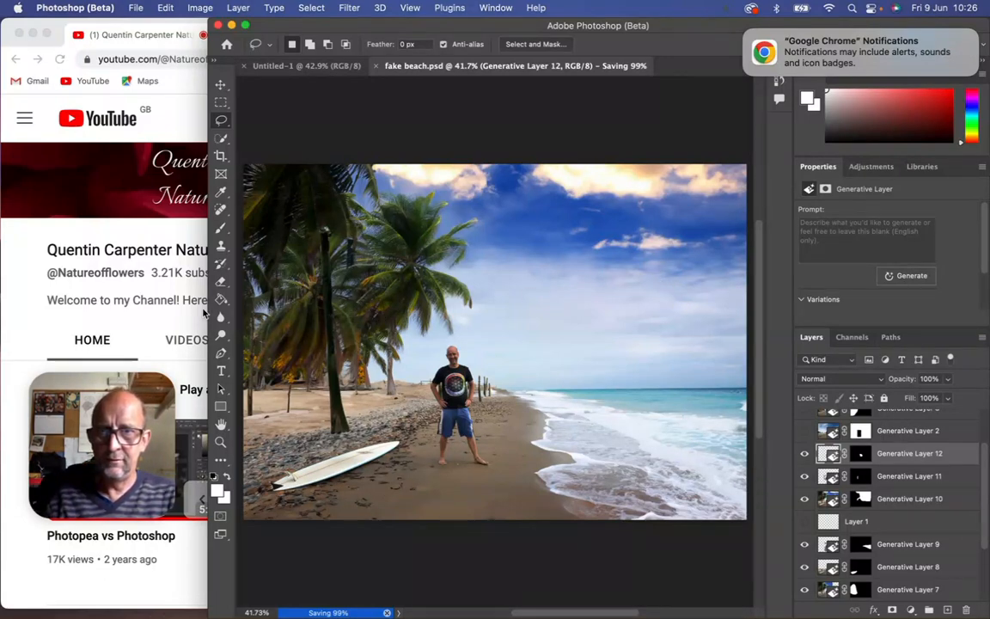
# Switch to the Chrome window with the YouTube channel page.
pyautogui.click(153, 297)
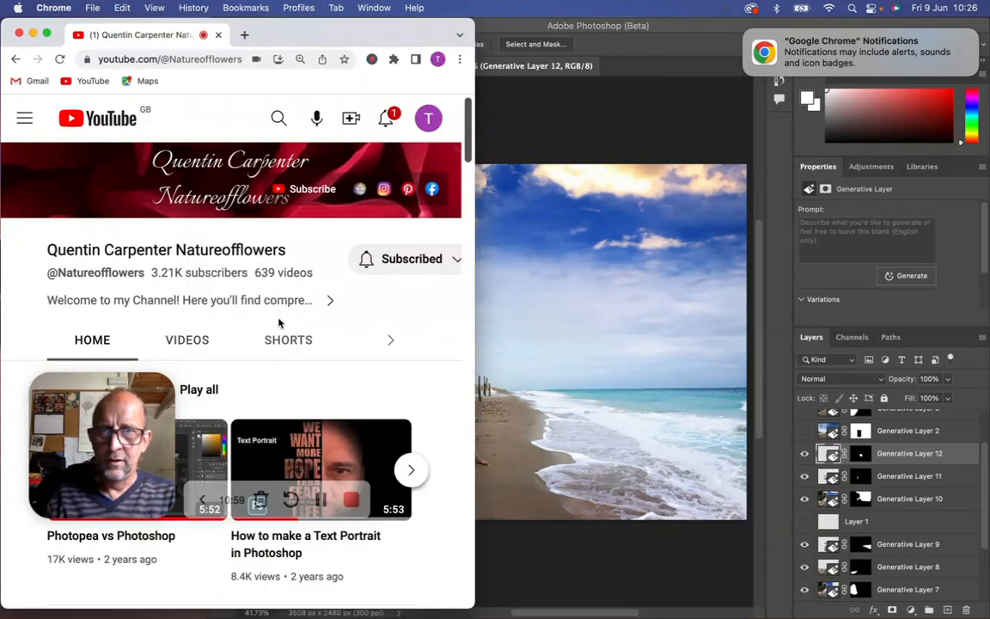